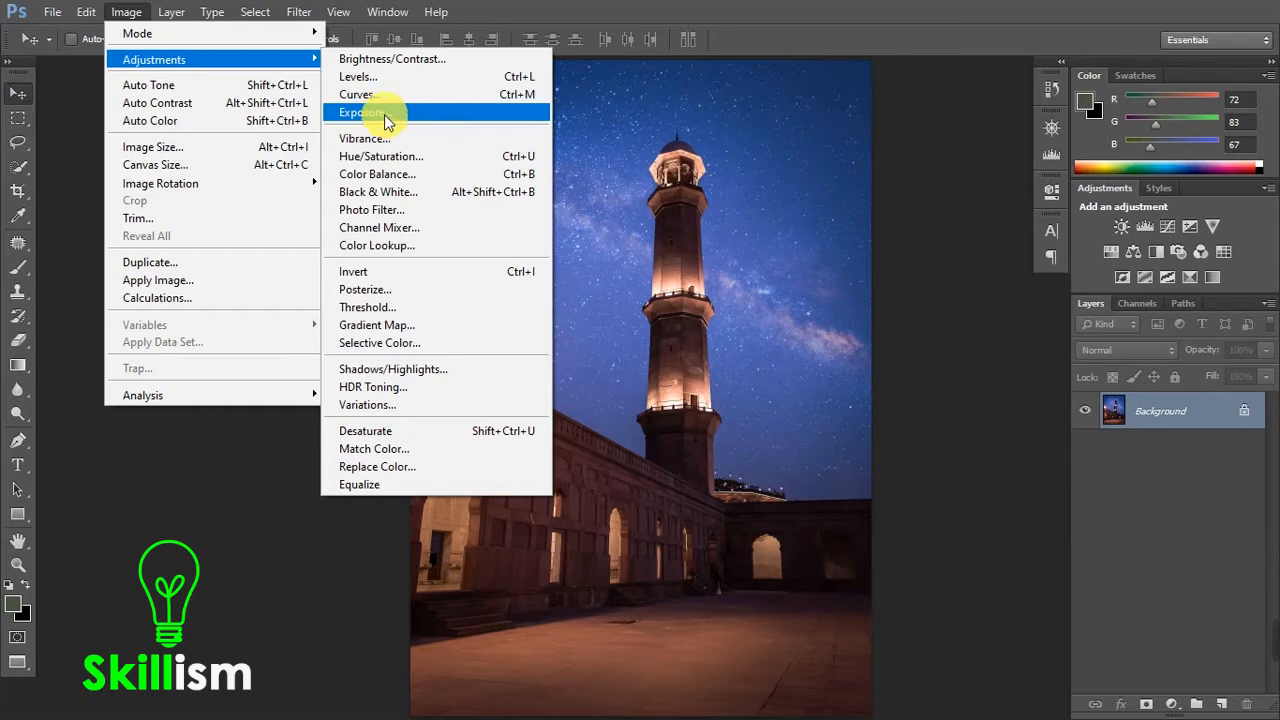
Open the Exposure adjustment for the background image and apply the Plus 1.0 preset.
left_click(362, 112)
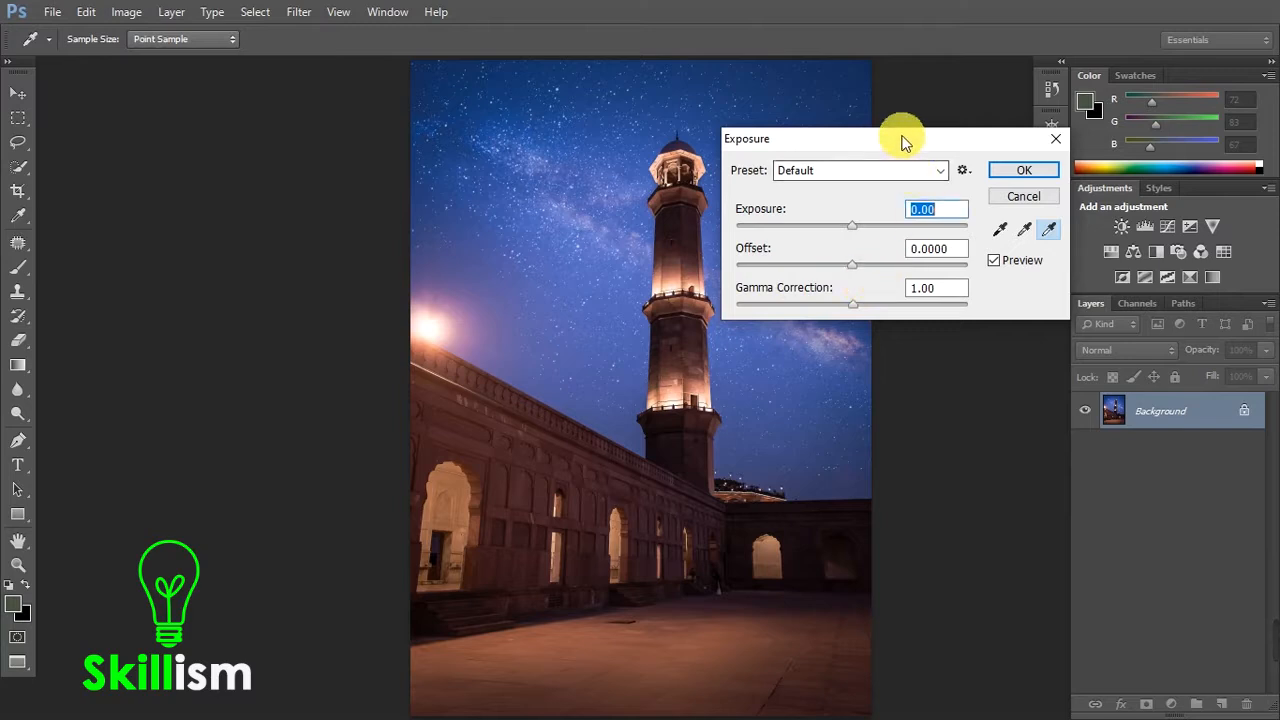
left_click_drag(903, 137, 758, 159)
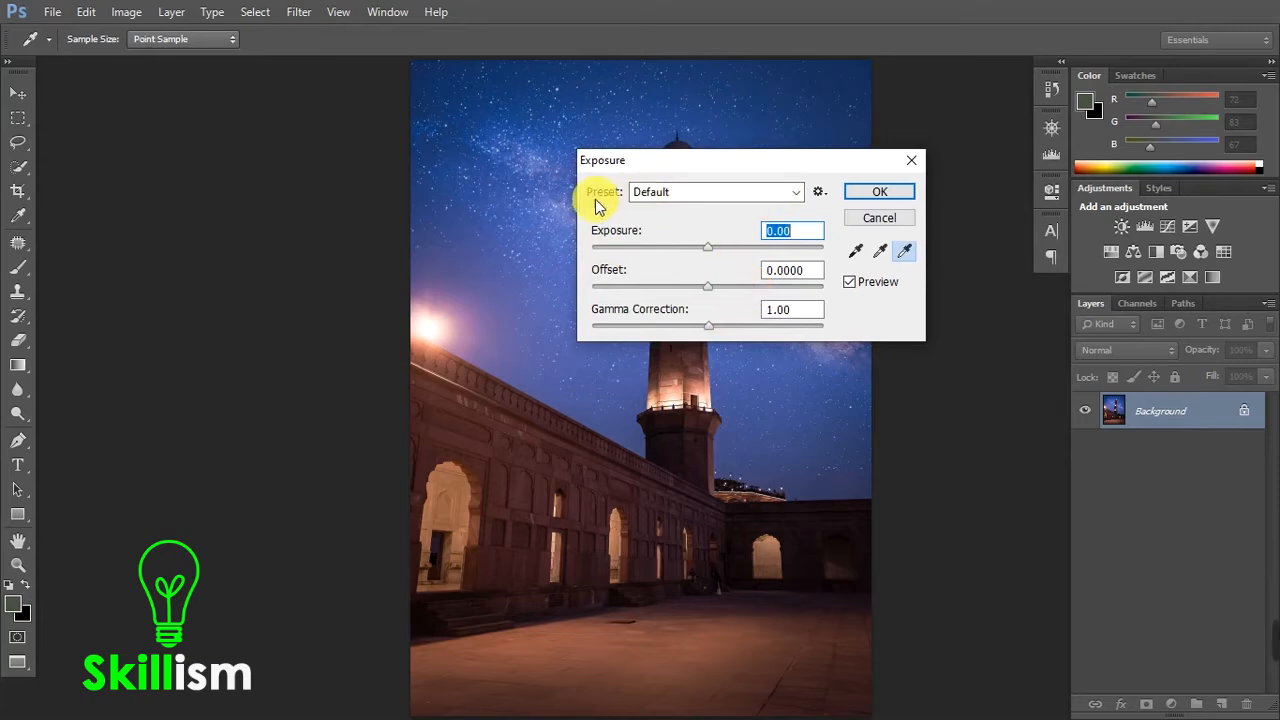
left_click(793, 197)
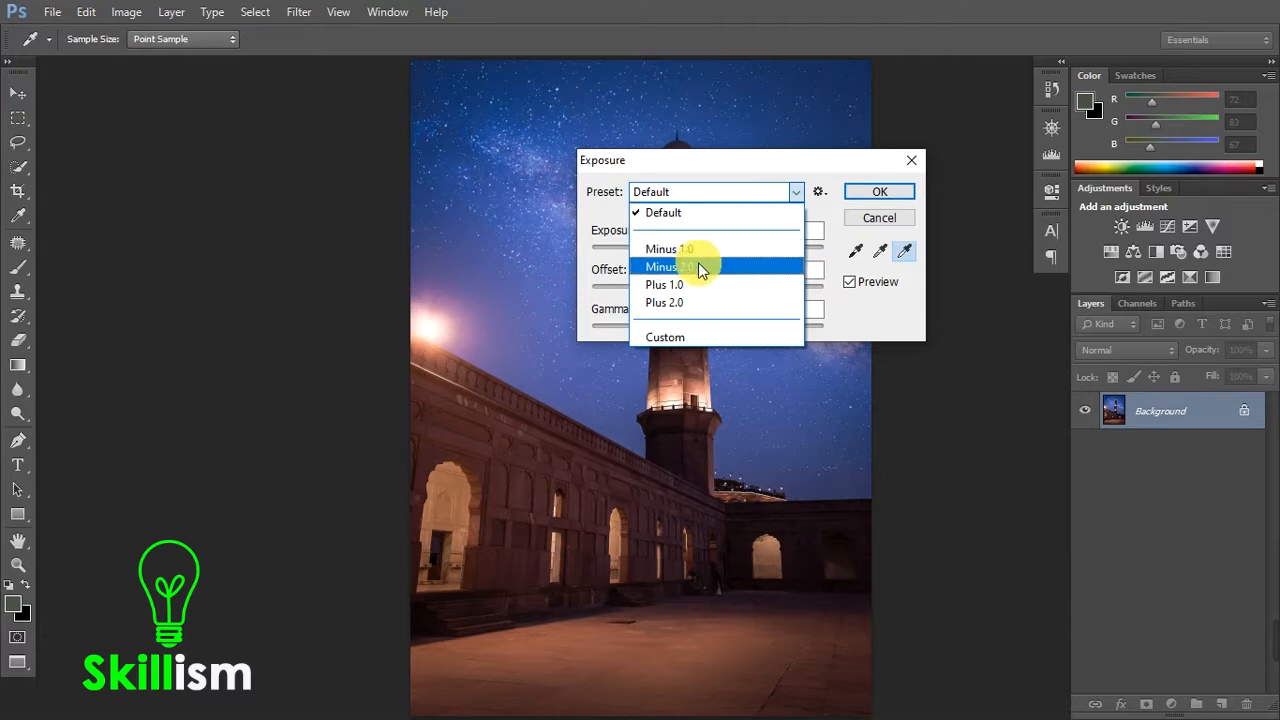
left_click(708, 285)
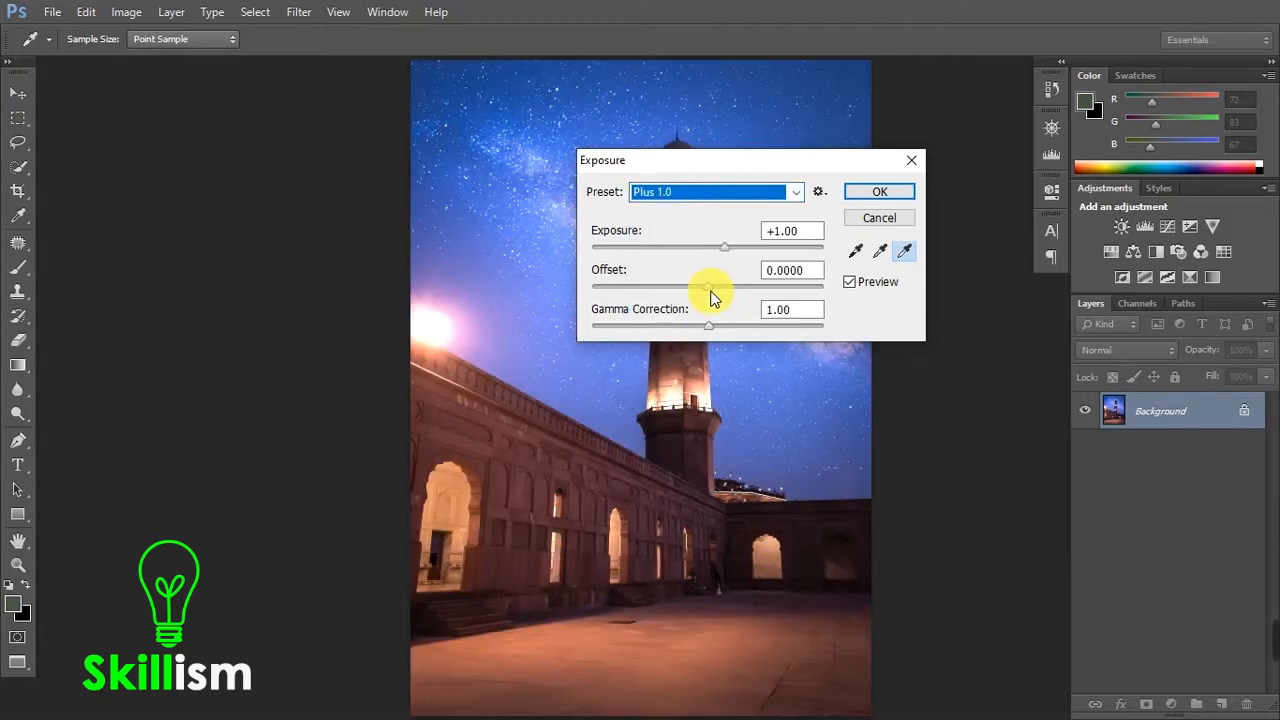
left_click_drag(794, 160, 909, 140)
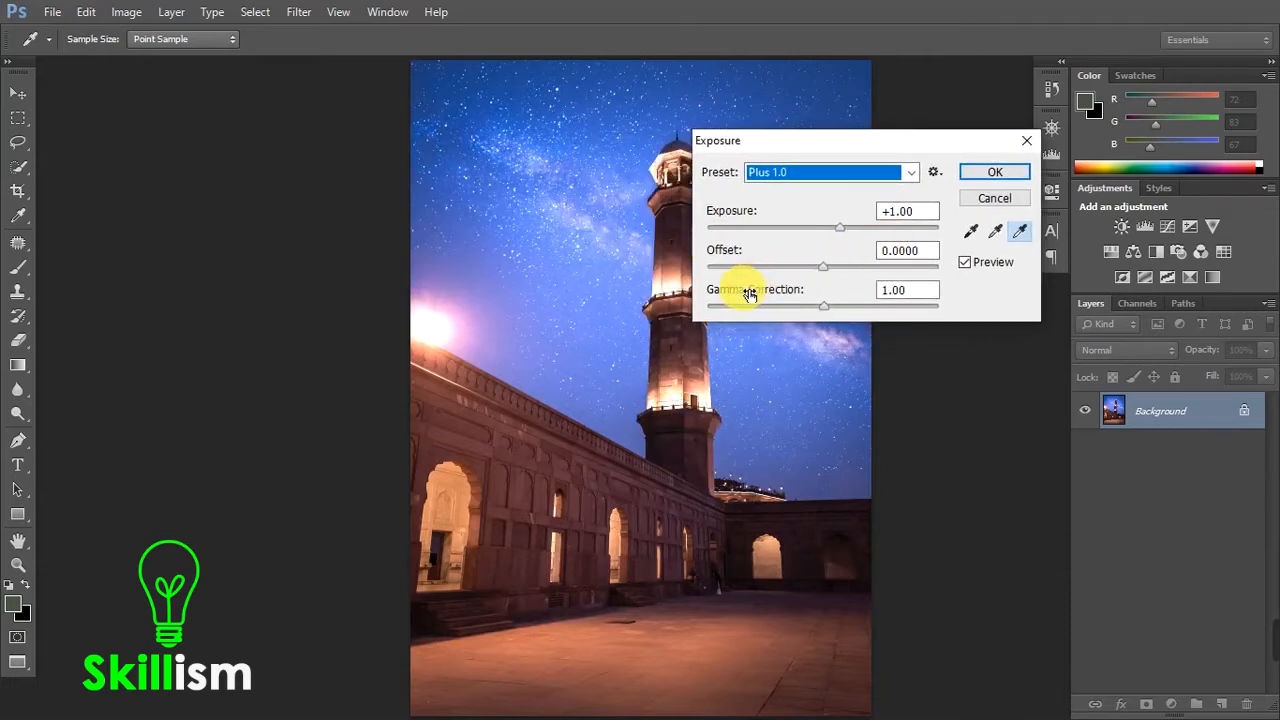
left_click(915, 211)
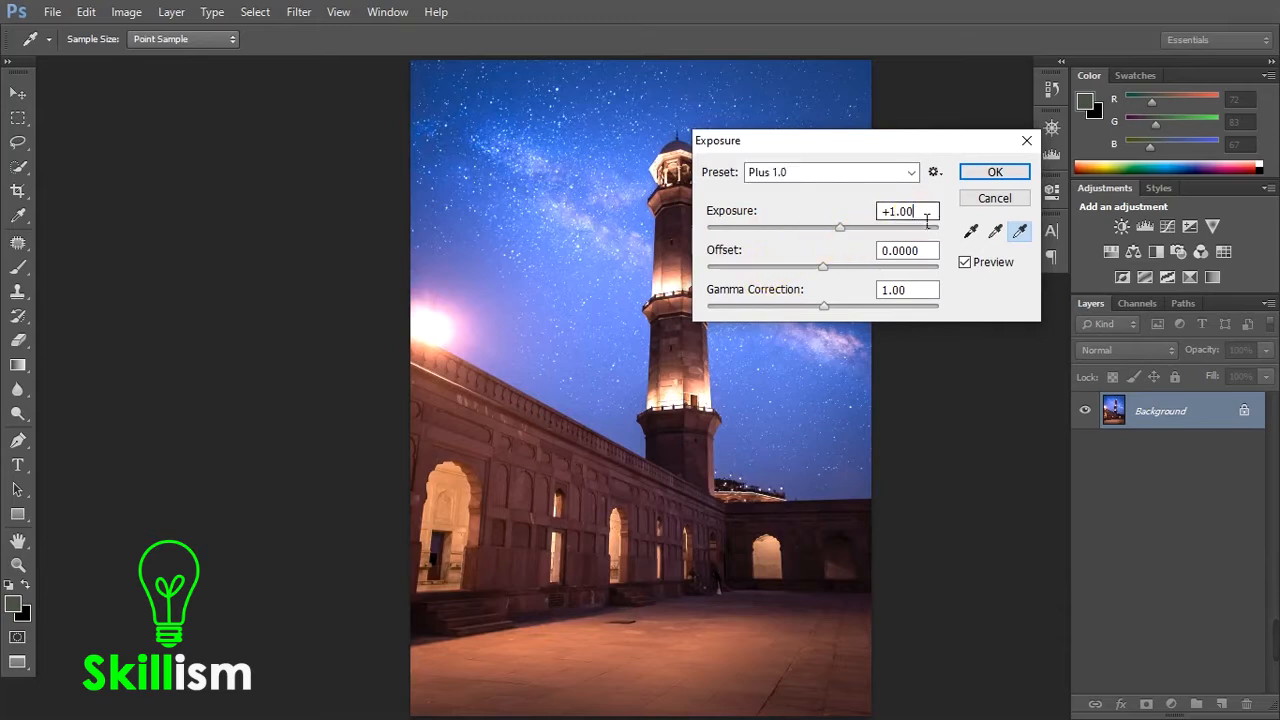
Compare the Default, Minus 2.0 and Plus 1.0 exposure presets, finishing on Default.
left_click(894, 176)
left_click(877, 193)
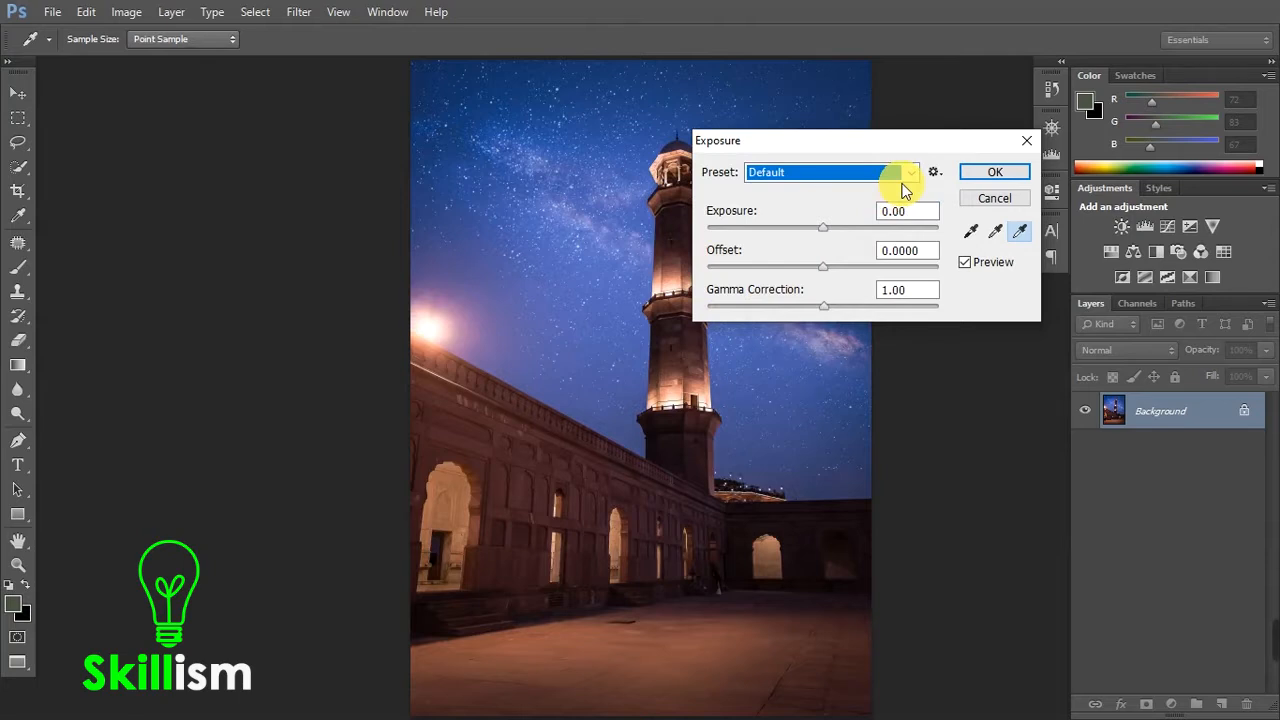
left_click(908, 180)
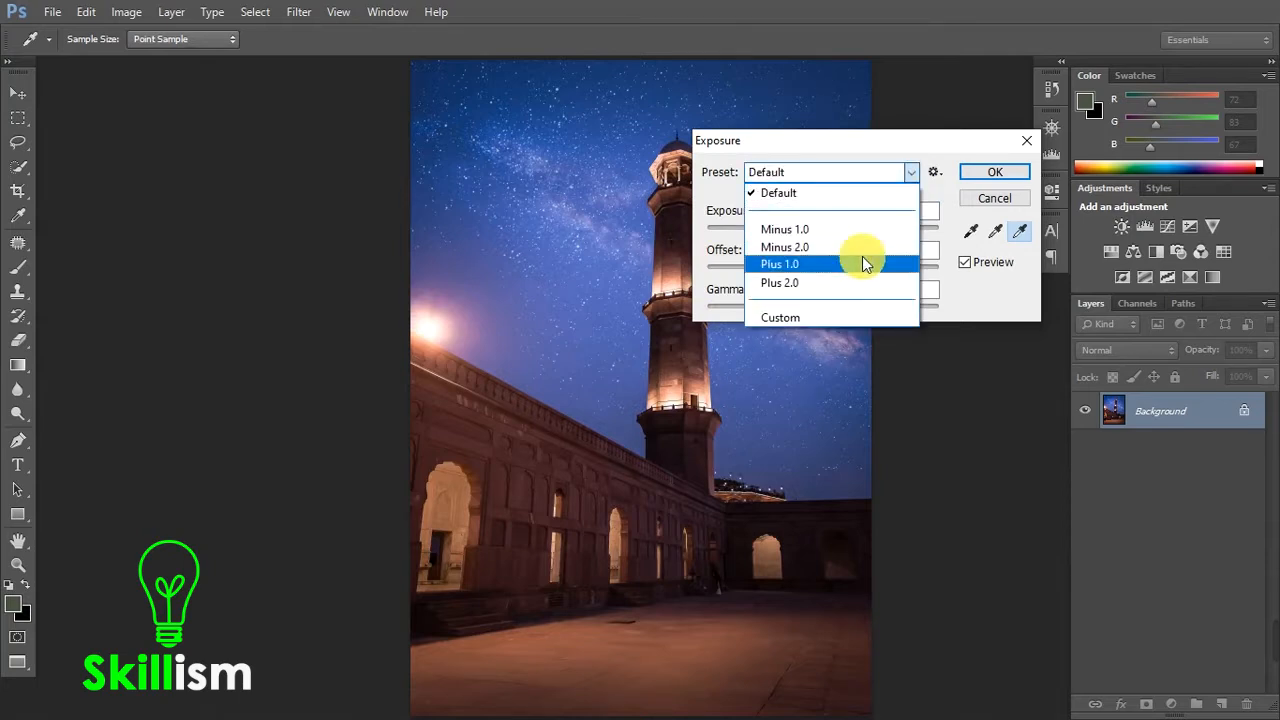
left_click(861, 249)
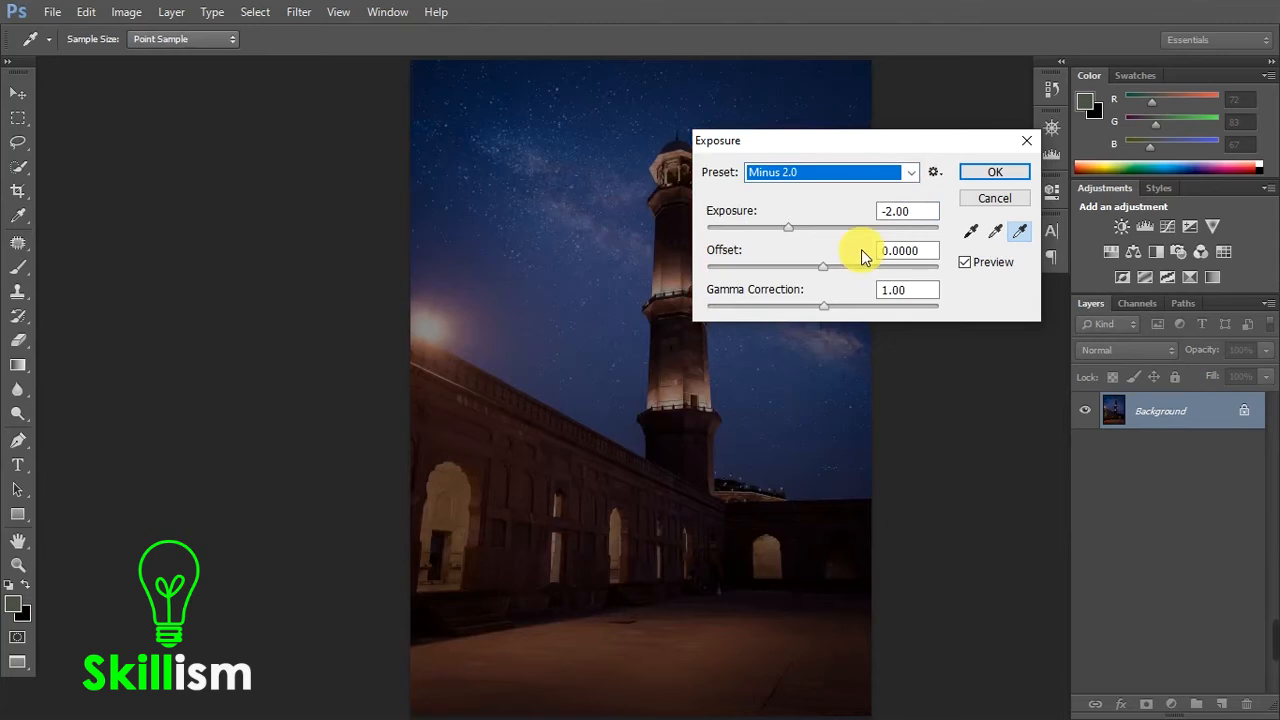
left_click(912, 177)
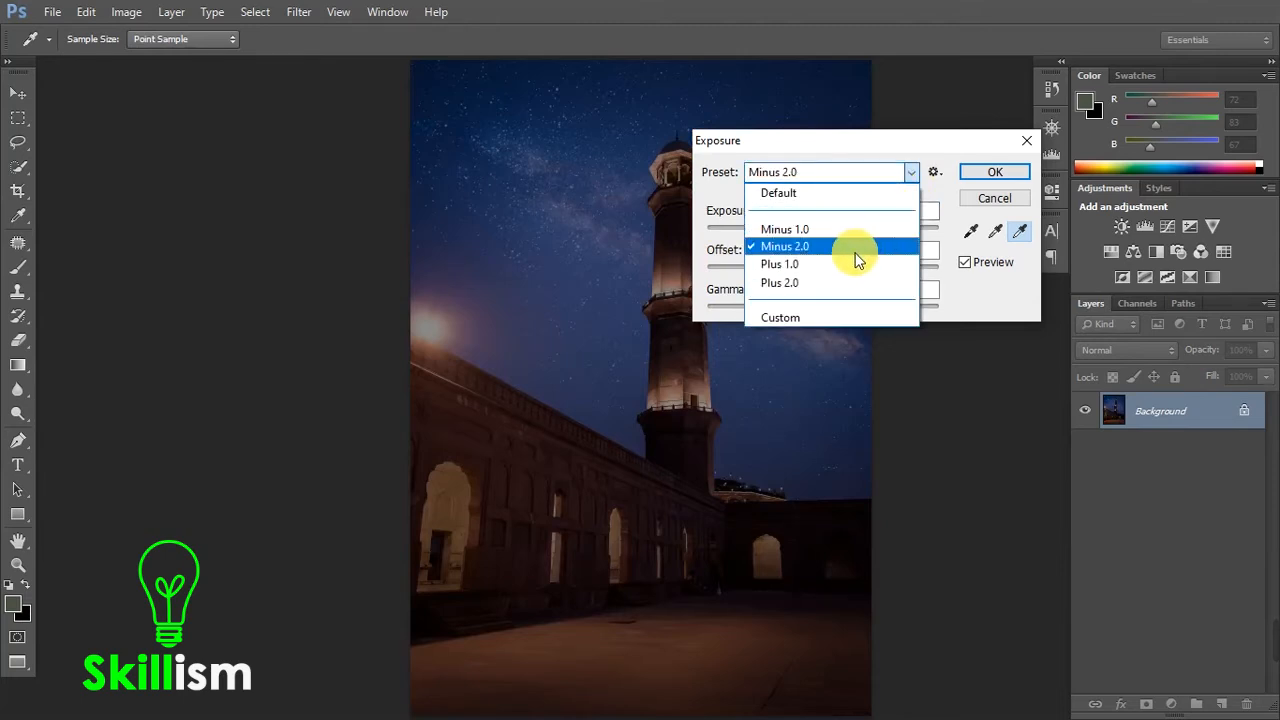
left_click(857, 264)
left_click(909, 176)
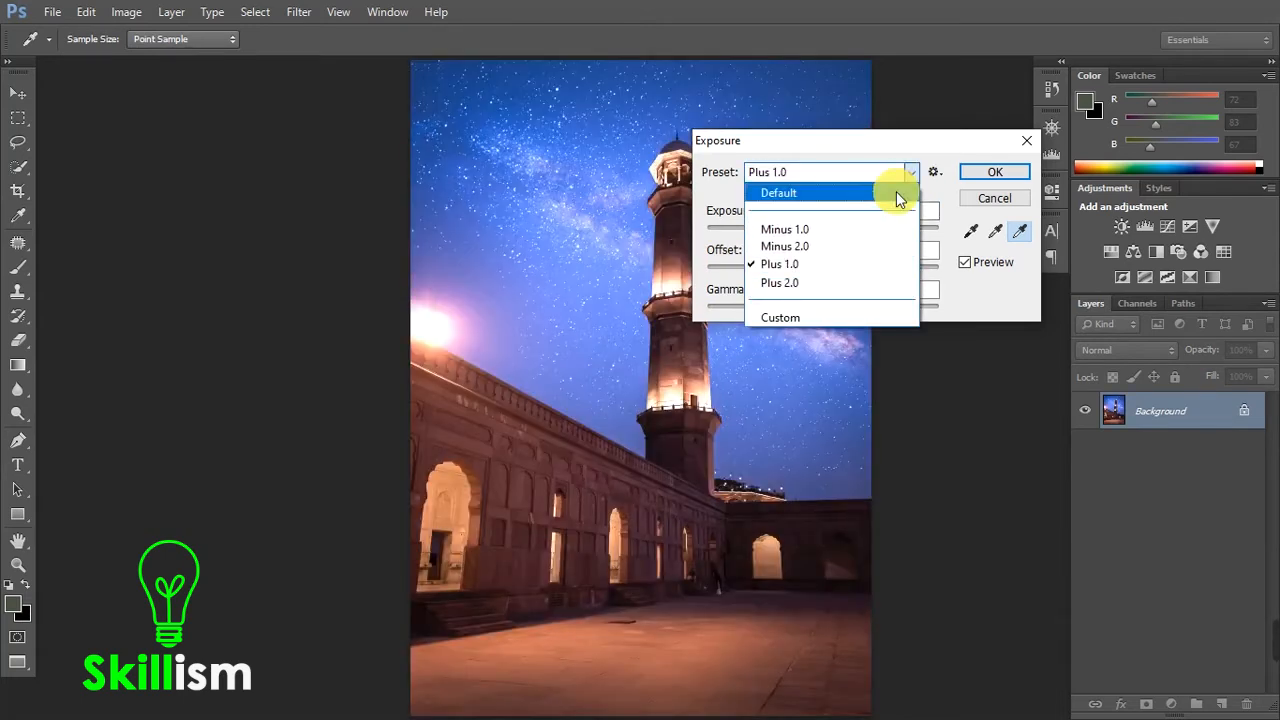
left_click(896, 192)
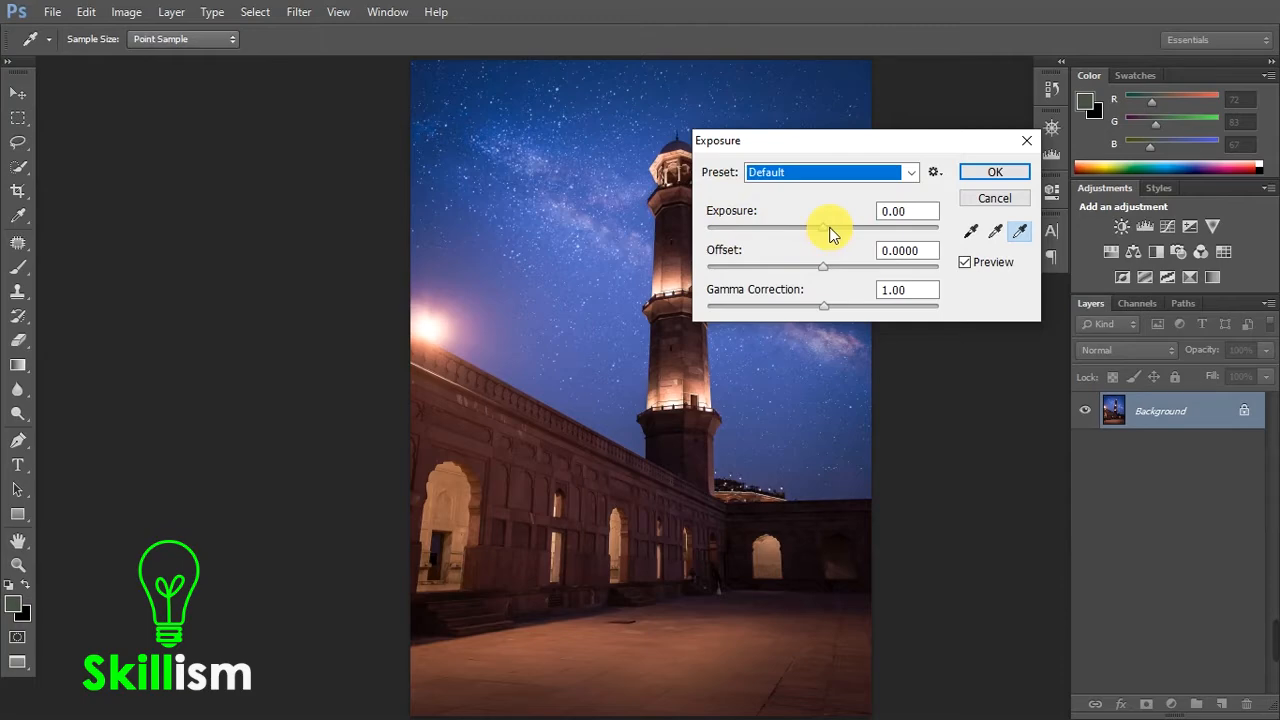
Try an exposure of +1.73, set it back to 0 and cancel the adjustment.
left_click_drag(829, 228, 853, 237)
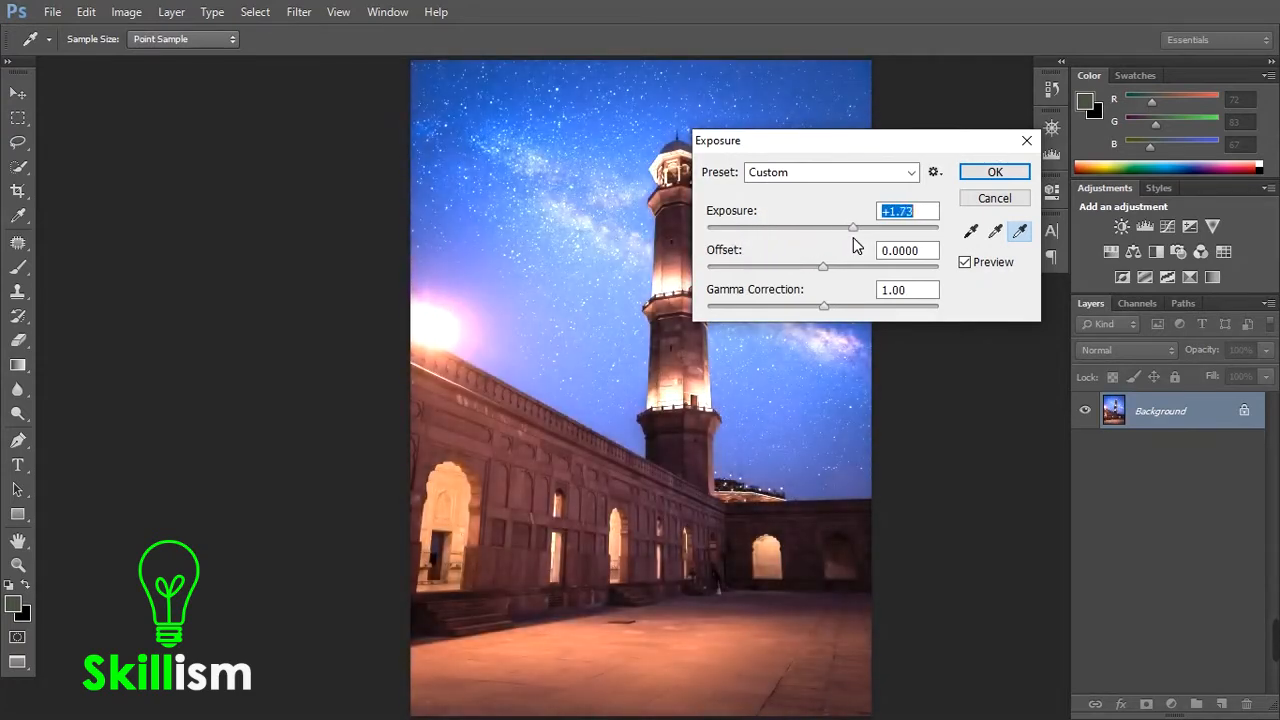
left_click(920, 233)
type("0")
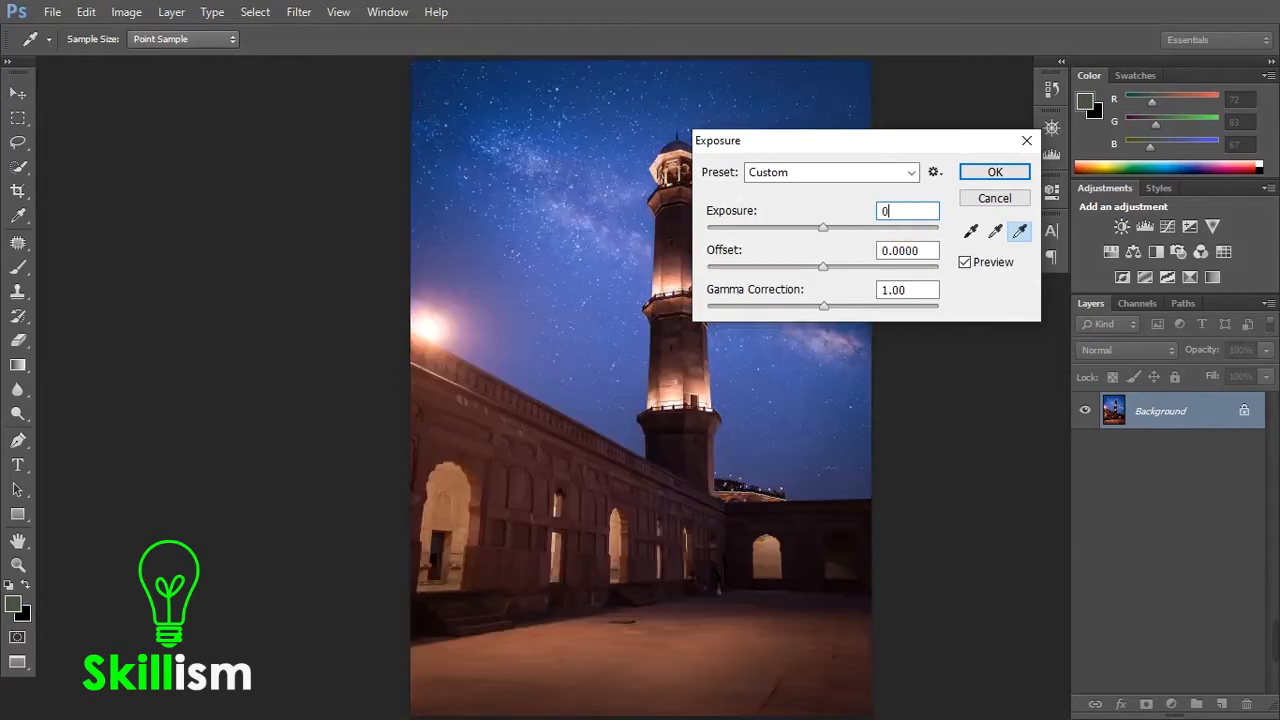
key("Escape")
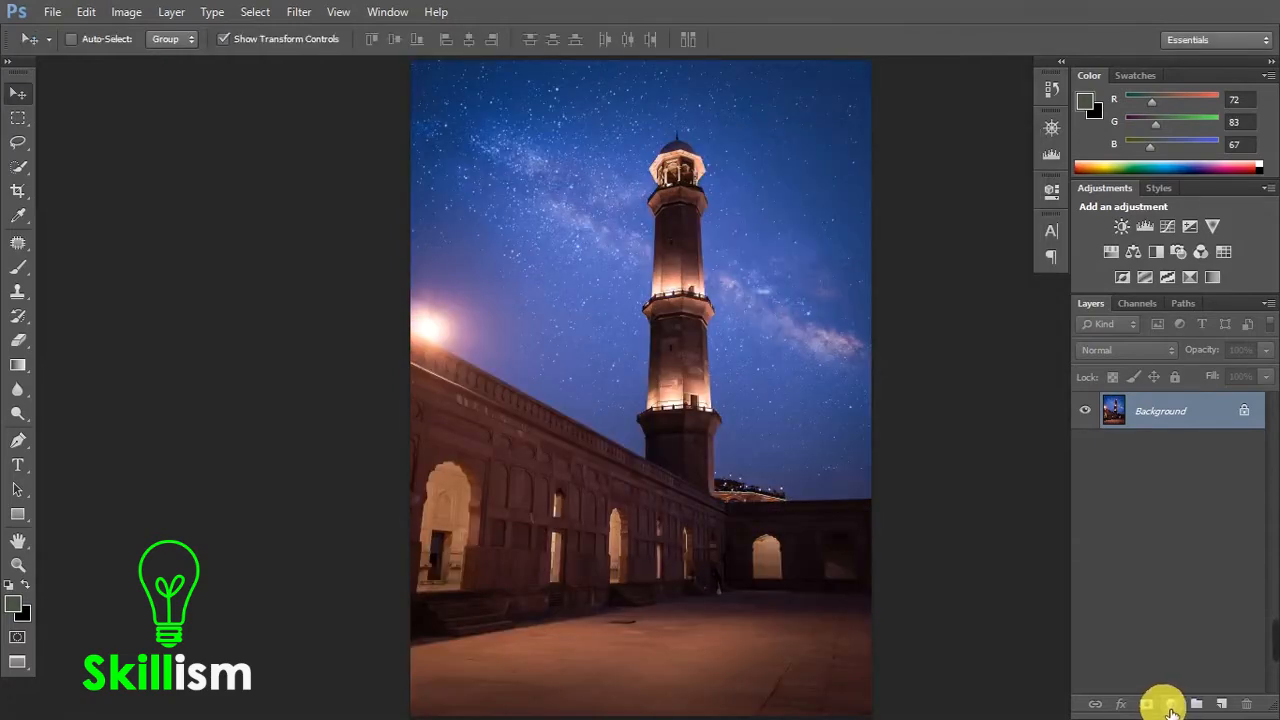
Add an Exposure adjustment layer above the background layer.
left_click(1171, 704)
left_click(1180, 433)
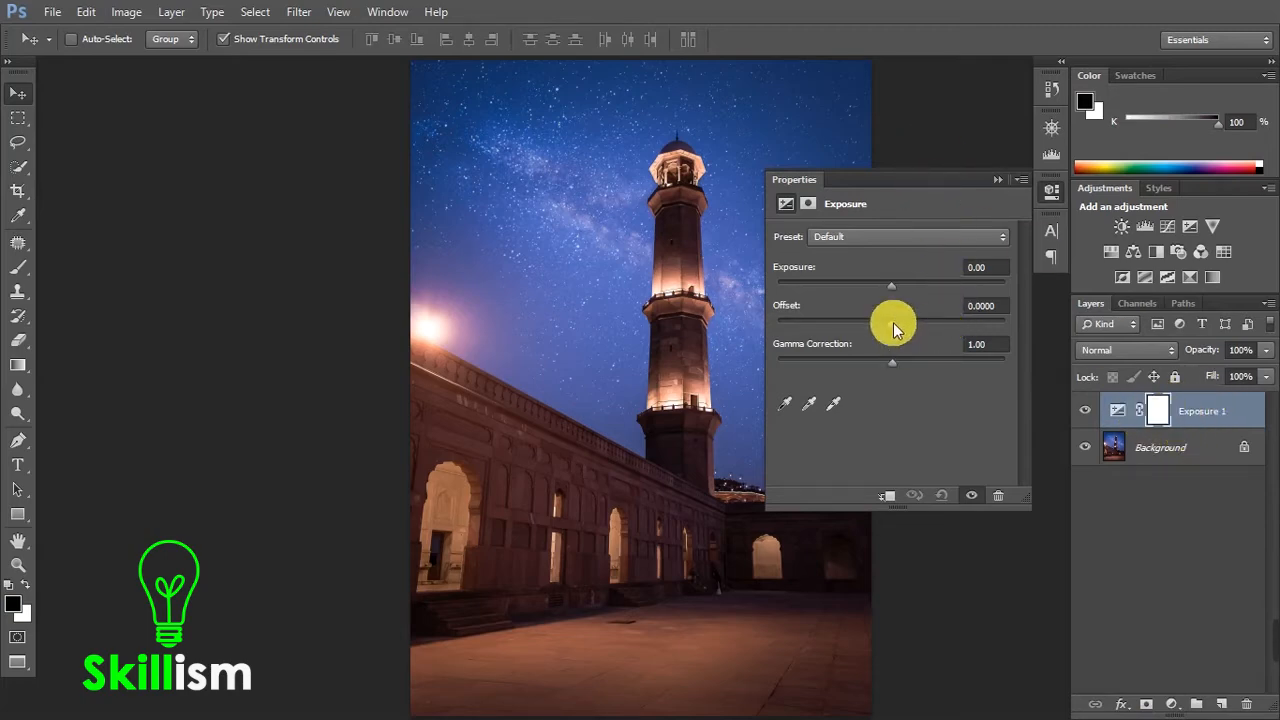
Try an Offset of -0.0083 on the exposure layer and restore it to 0.0000.
mouse_move(893, 323)
left_mouse_down()
mouse_move(944, 323)
mouse_move(855, 314)
mouse_move(889, 323)
left_mouse_up()
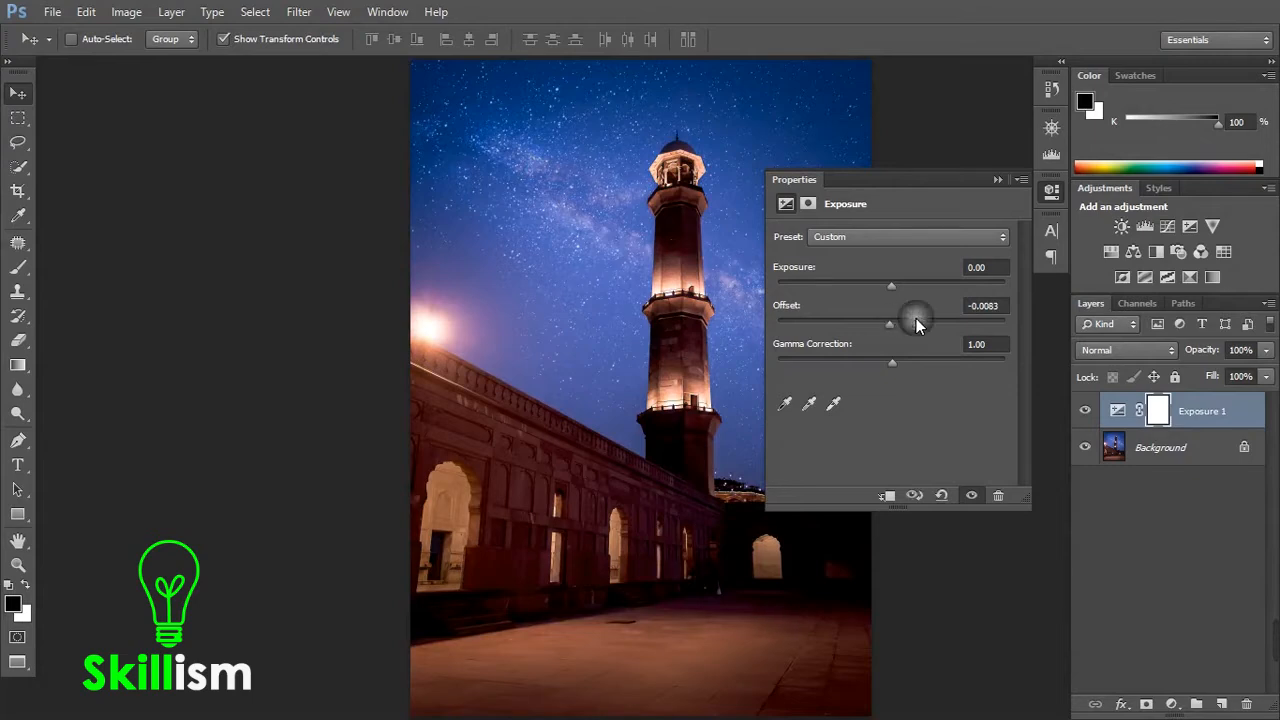
left_click(1004, 307)
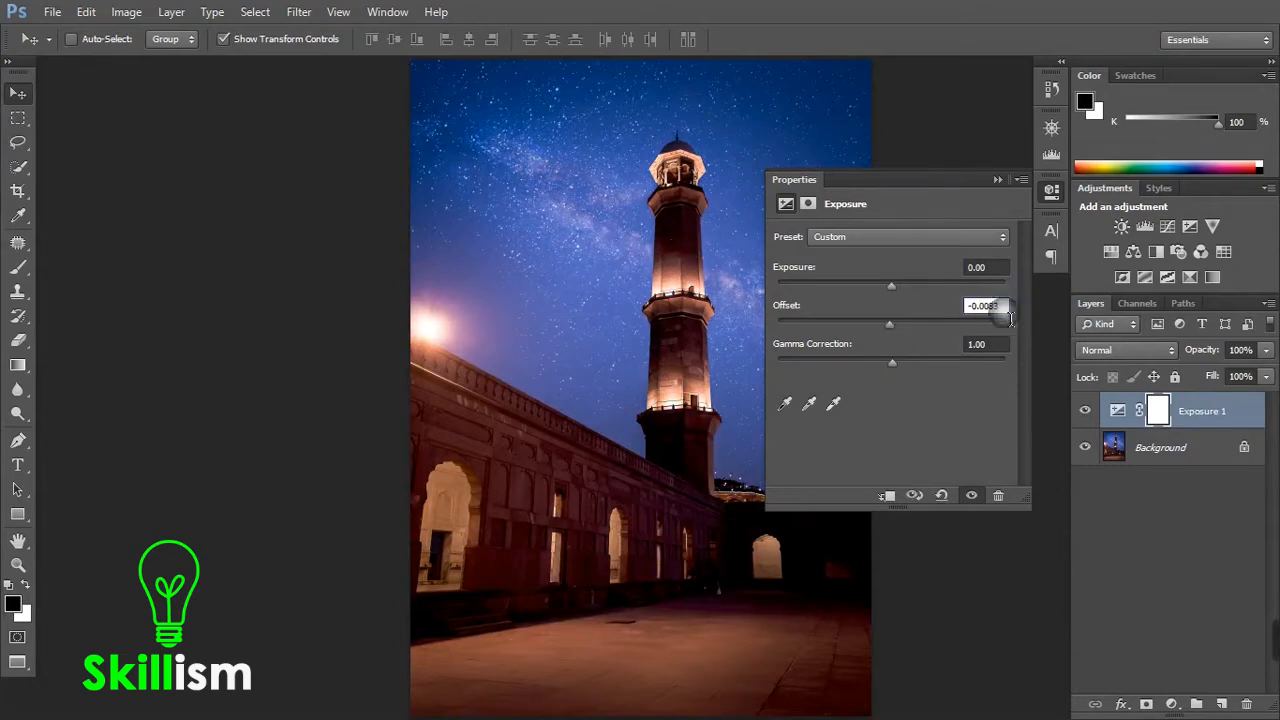
left_click(982, 308)
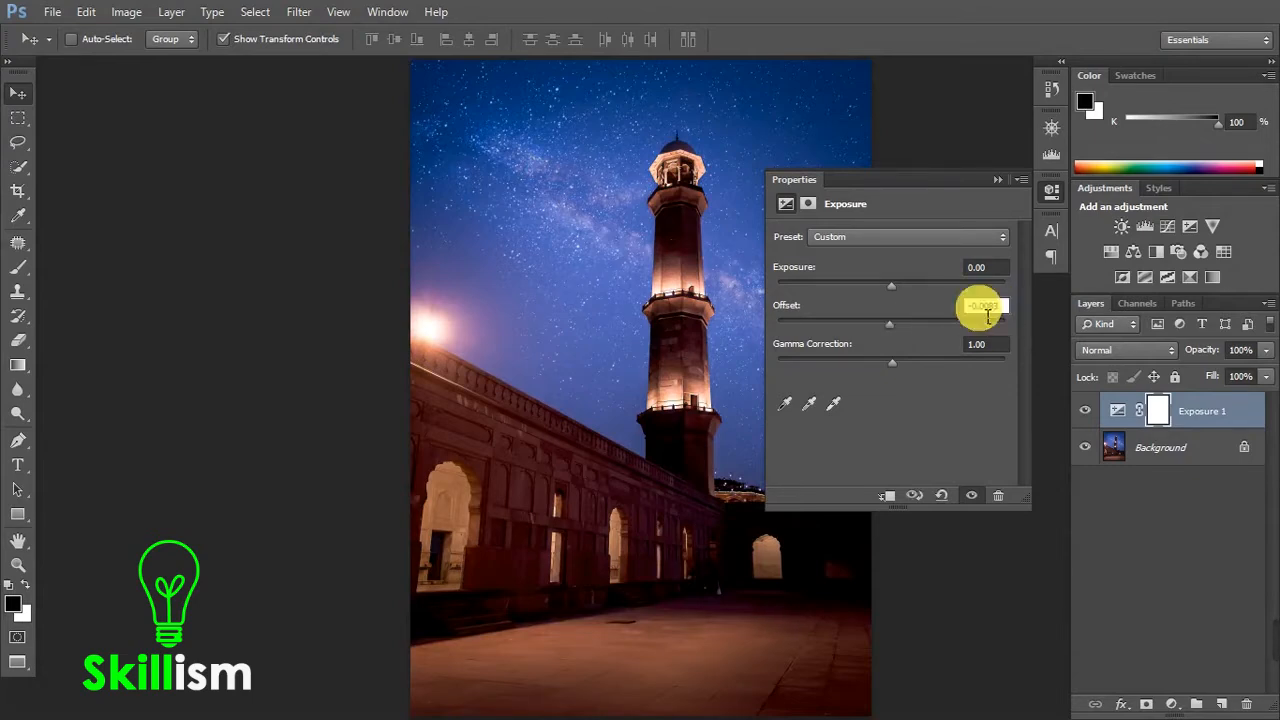
left_click(979, 308)
left_click(891, 325)
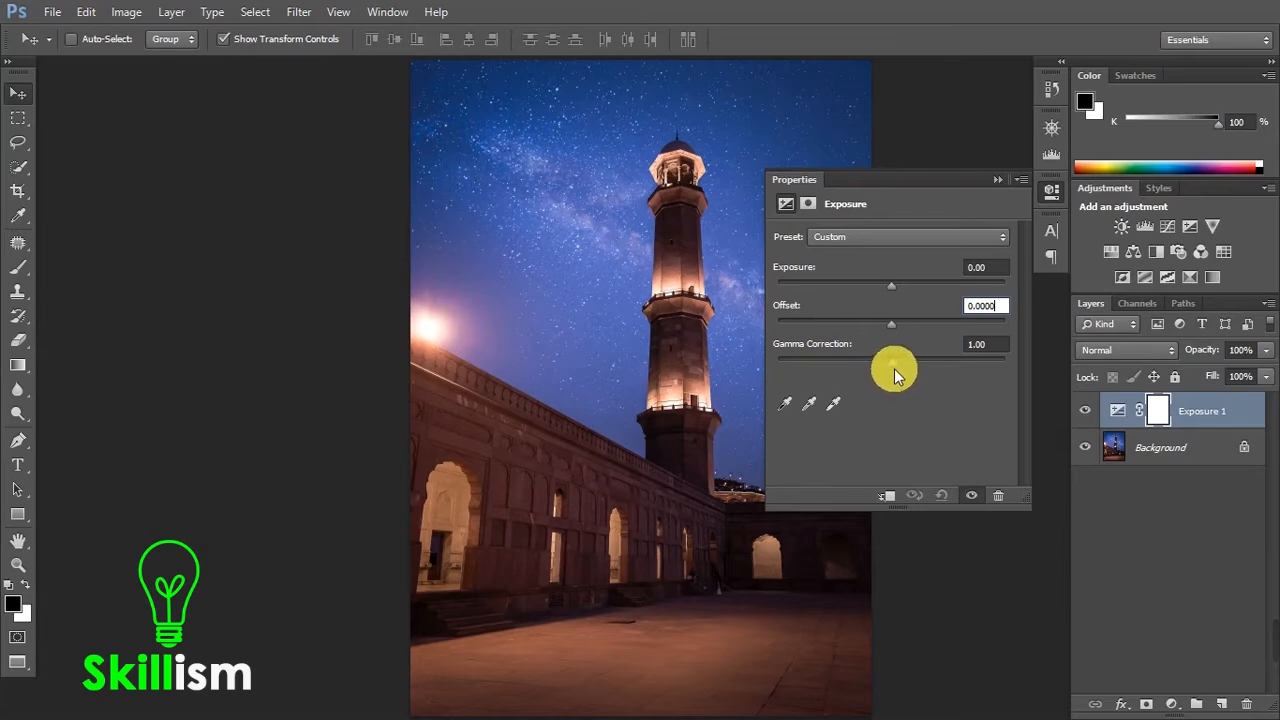
Try Gamma Correction values of 0.62, 1.19 and 1.10, return it to 1.00 and reset the adjustment.
left_click_drag(894, 368, 926, 369)
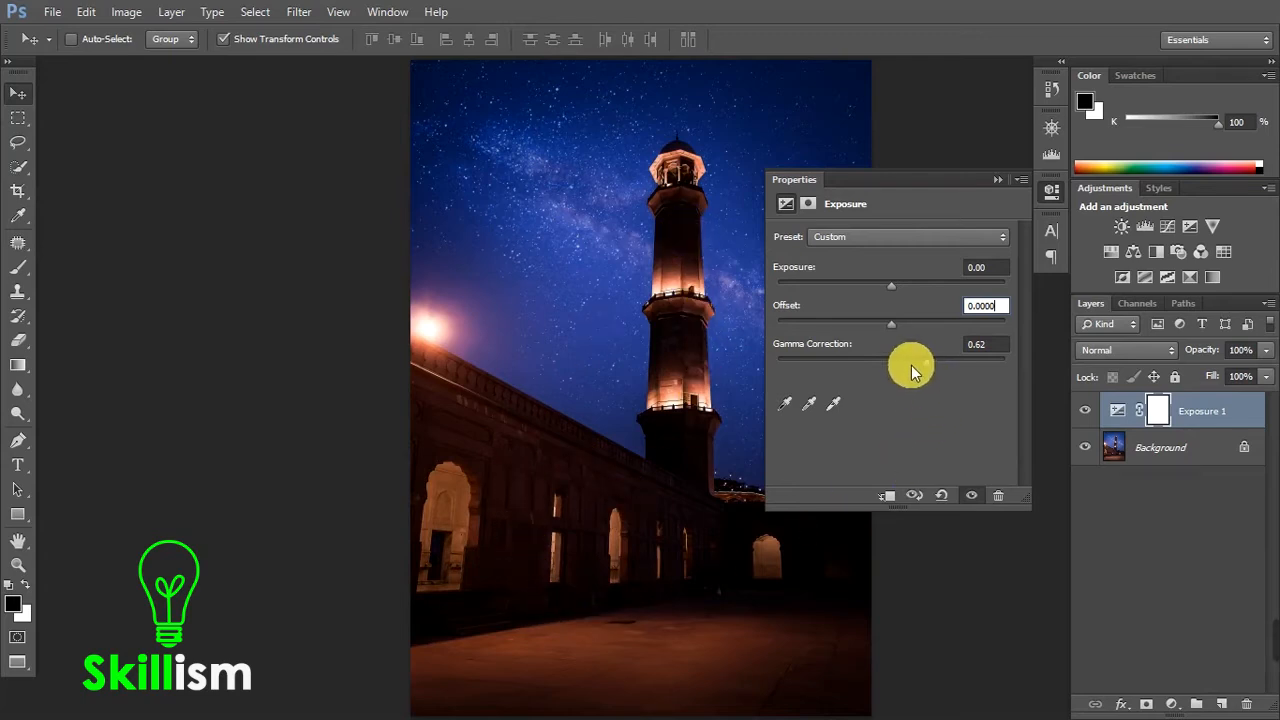
left_click_drag(922, 365, 864, 365)
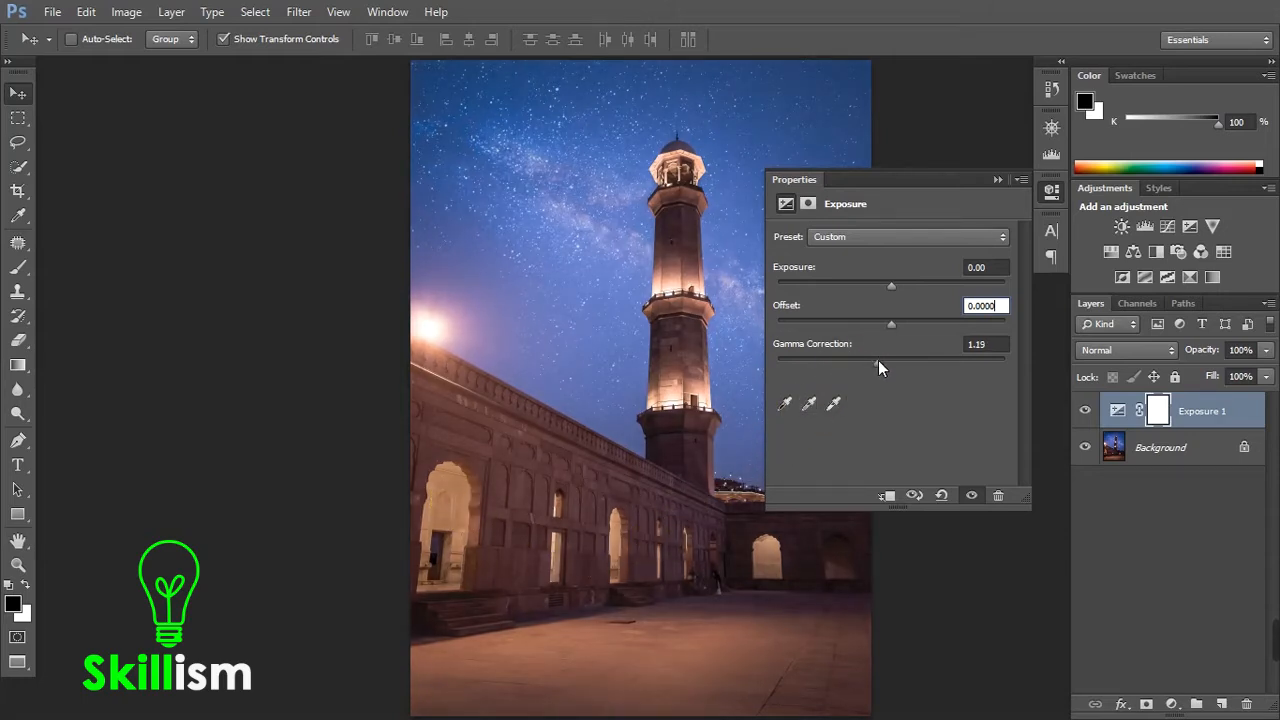
left_click_drag(878, 360, 884, 359)
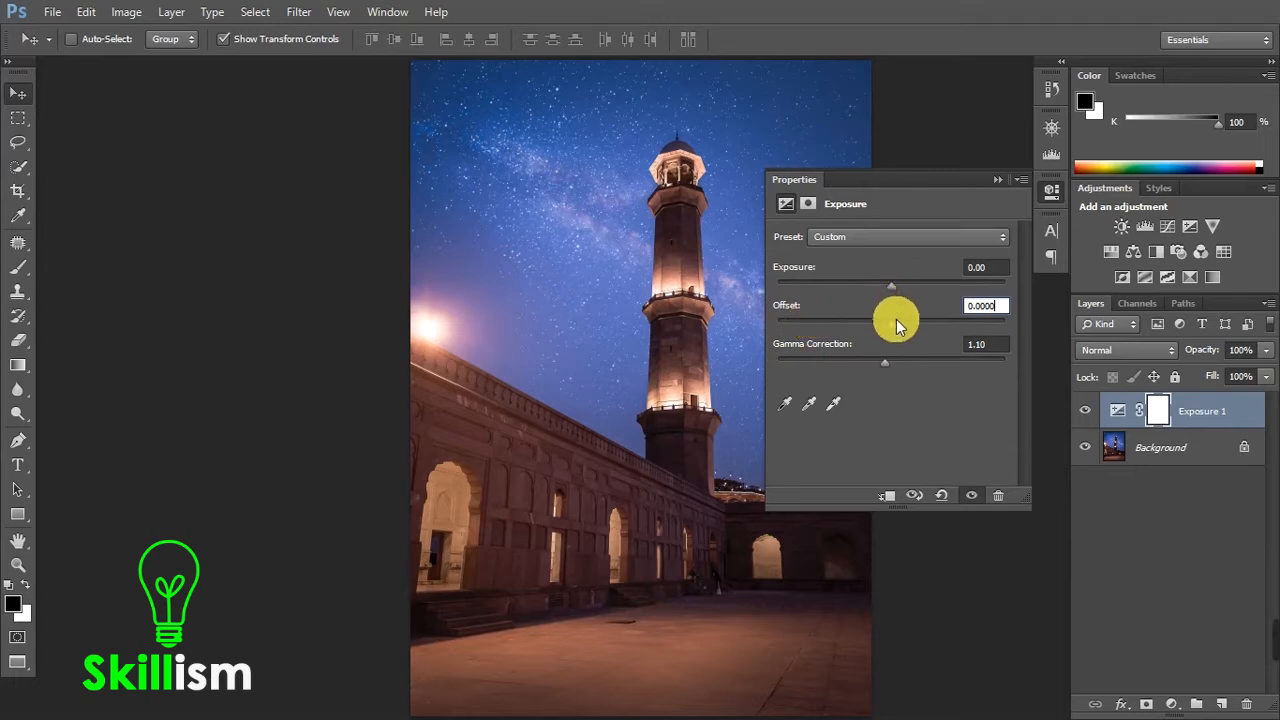
mouse_move(885, 365)
left_mouse_down()
mouse_move(925, 368)
mouse_move(826, 359)
mouse_move(907, 360)
mouse_move(892, 366)
left_mouse_up()
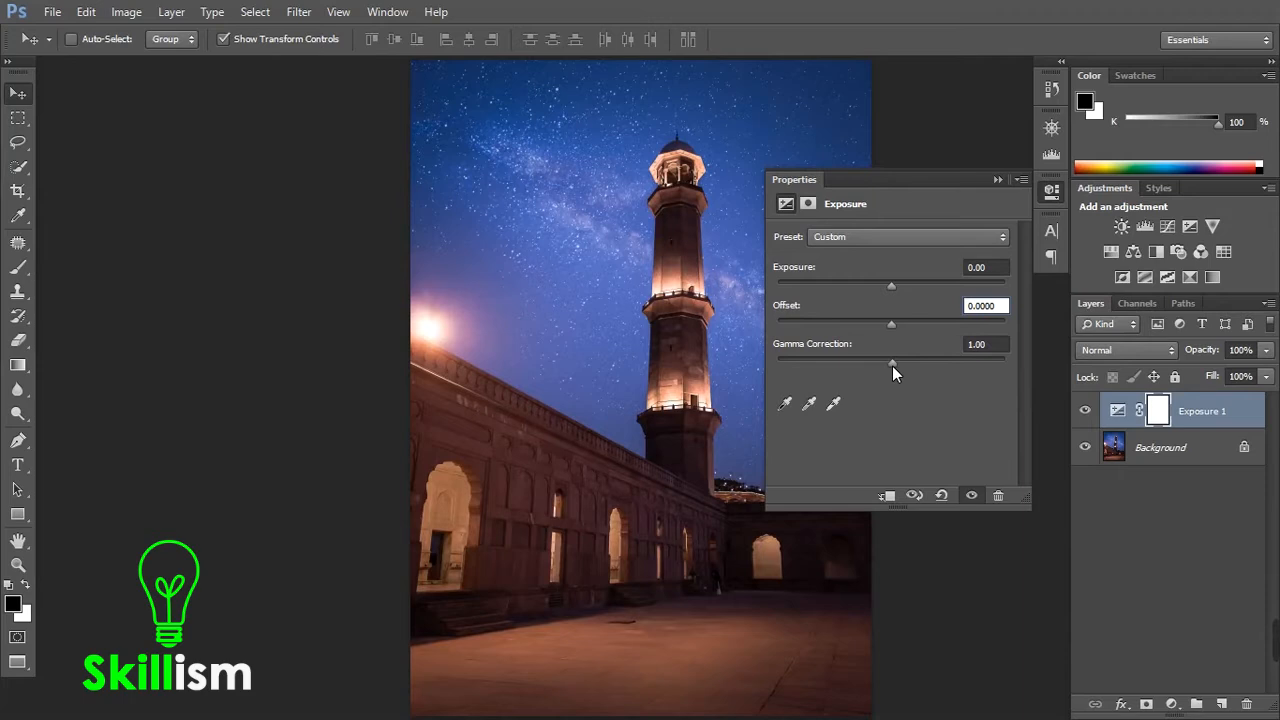
left_click(786, 404)
left_click(942, 496)
Try Offset values of +0.1488 and +0.0083, comparing with the previous state, and reset the adjustment to its defaults.
left_click_drag(910, 325, 928, 328)
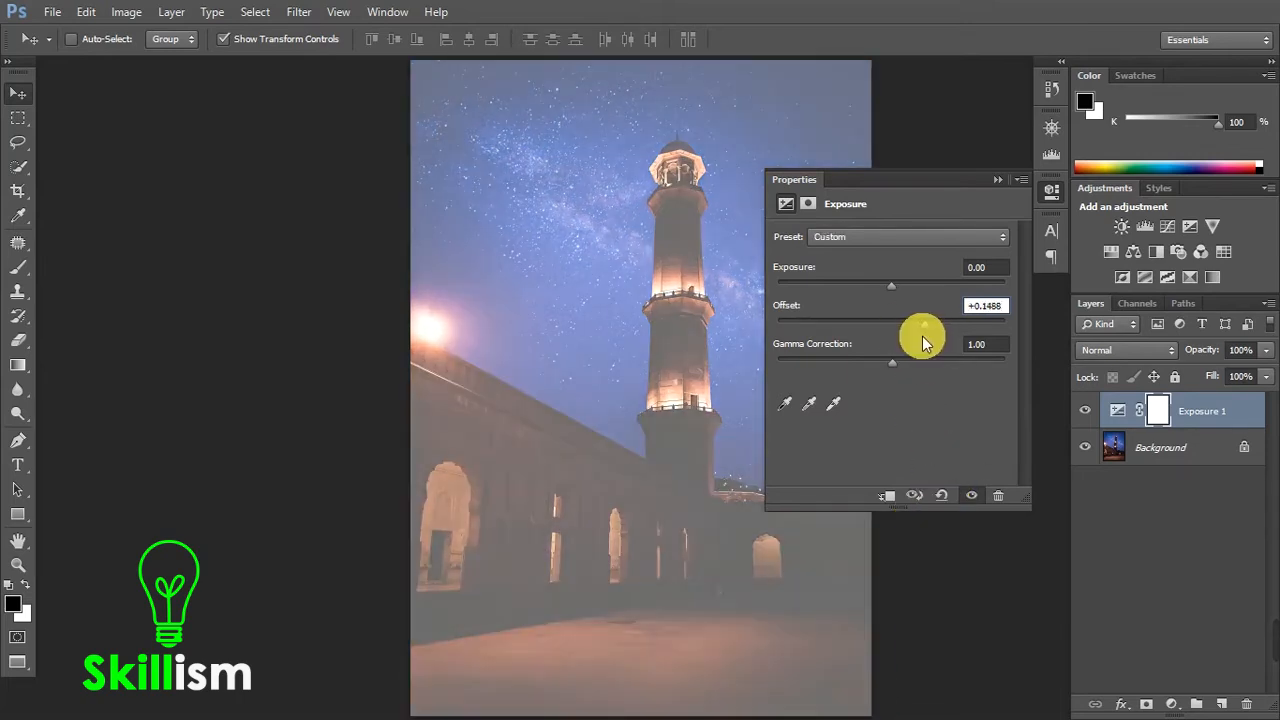
left_click(914, 496)
left_click(914, 496)
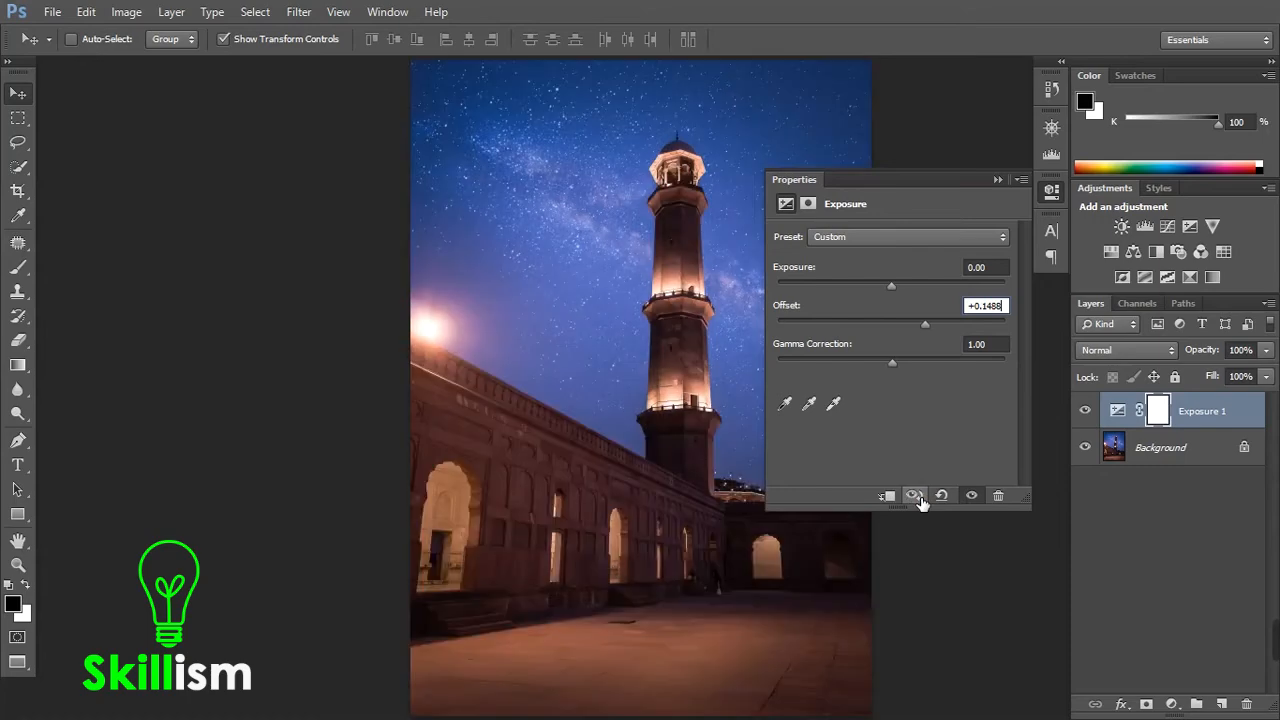
left_click(914, 496)
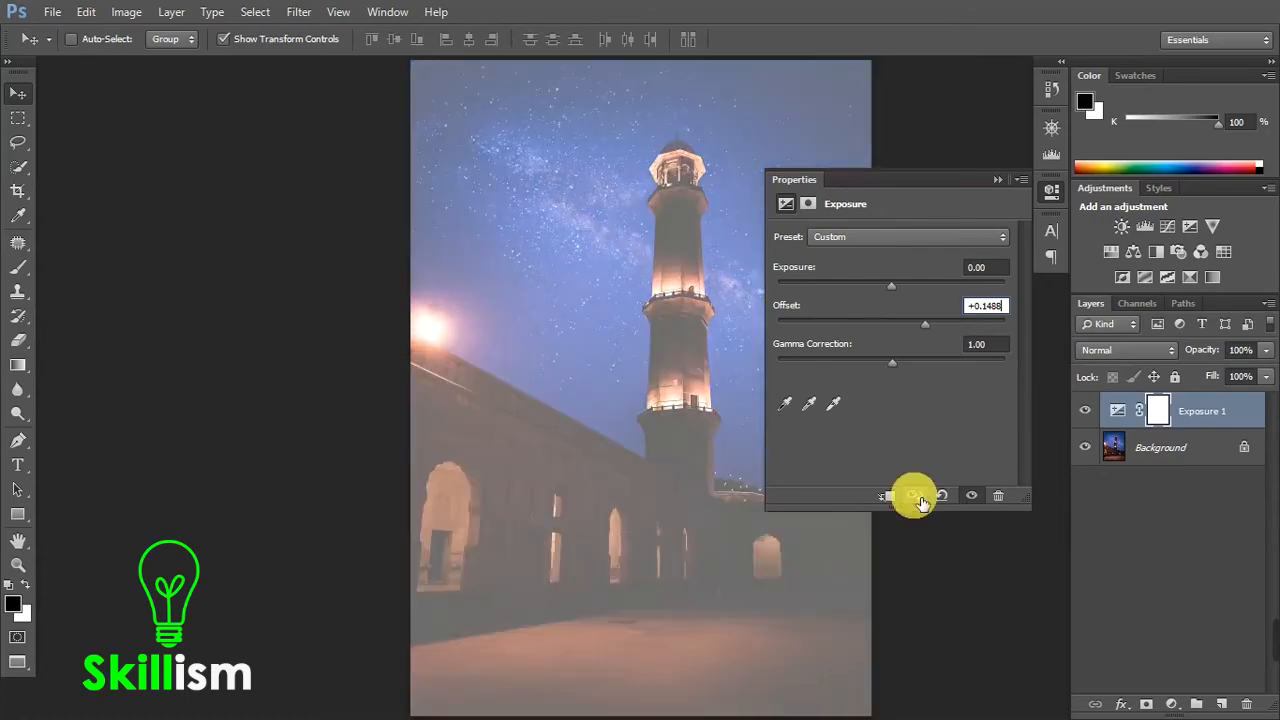
left_click(914, 496)
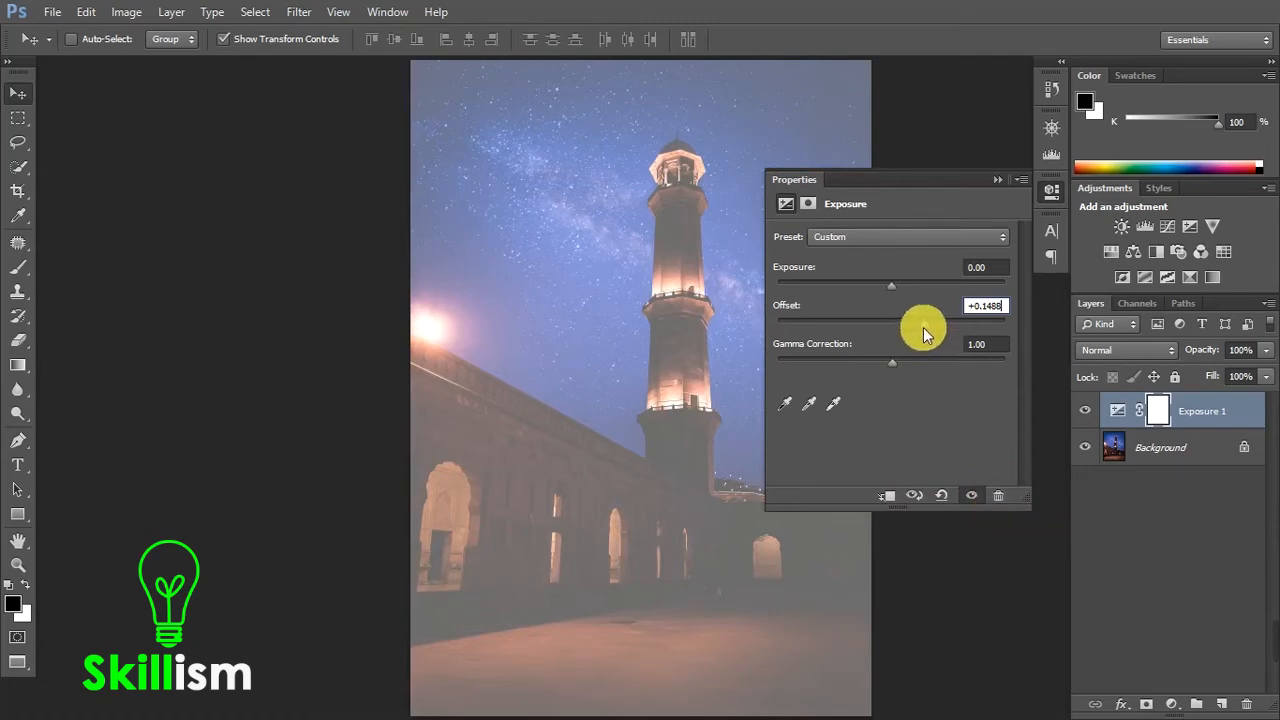
left_click_drag(913, 326, 896, 325)
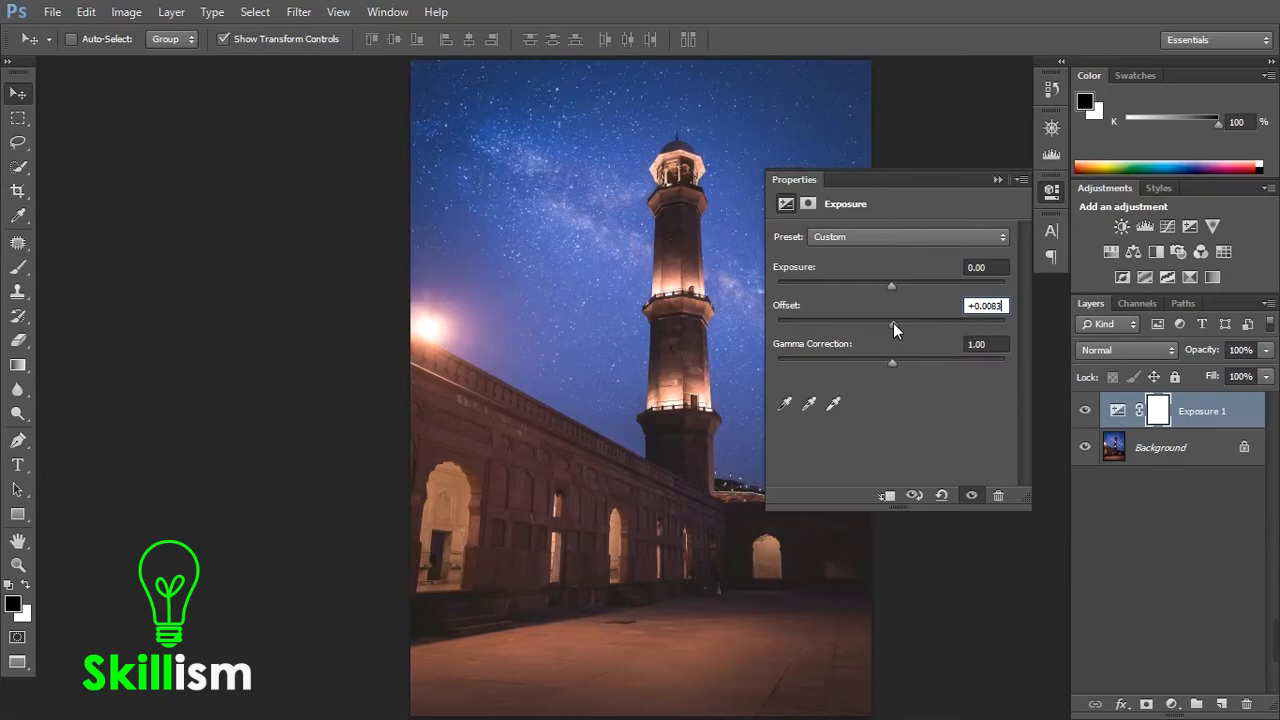
left_click(941, 495)
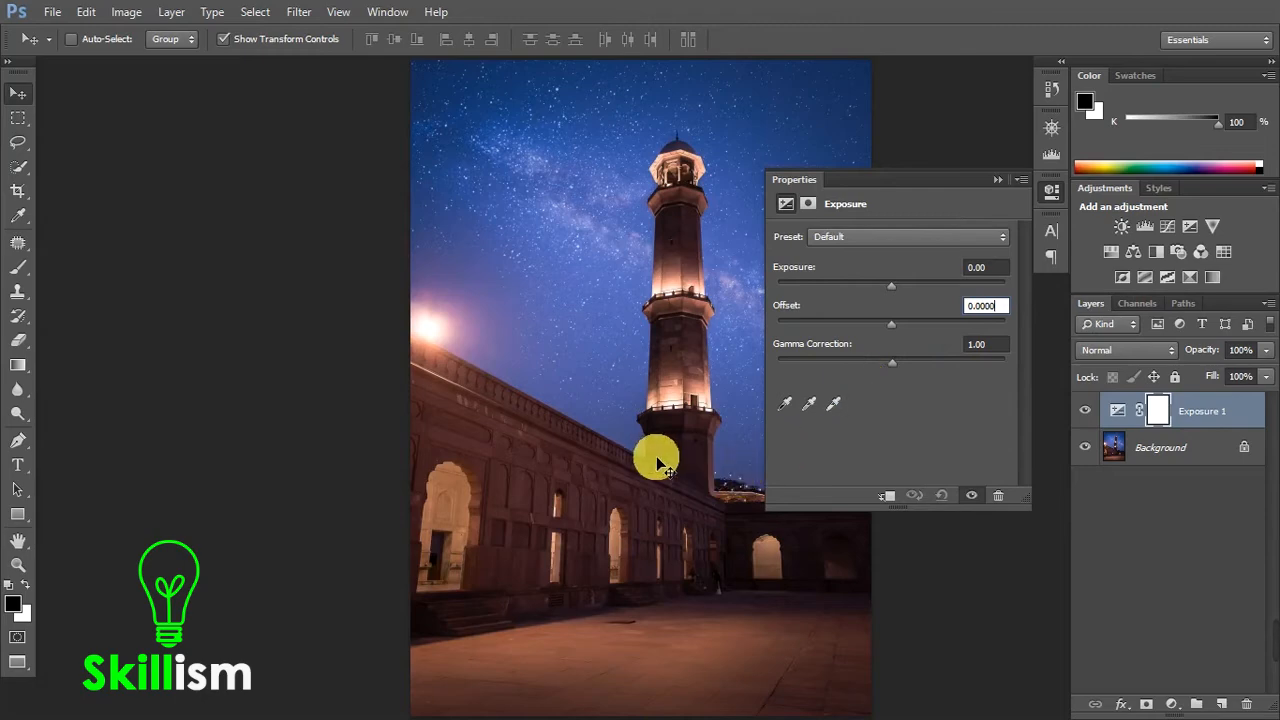
Set the exposure layer's Gamma Correction to 1.28 and compare the image with the layer hidden and shown.
left_click_drag(897, 362, 872, 362)
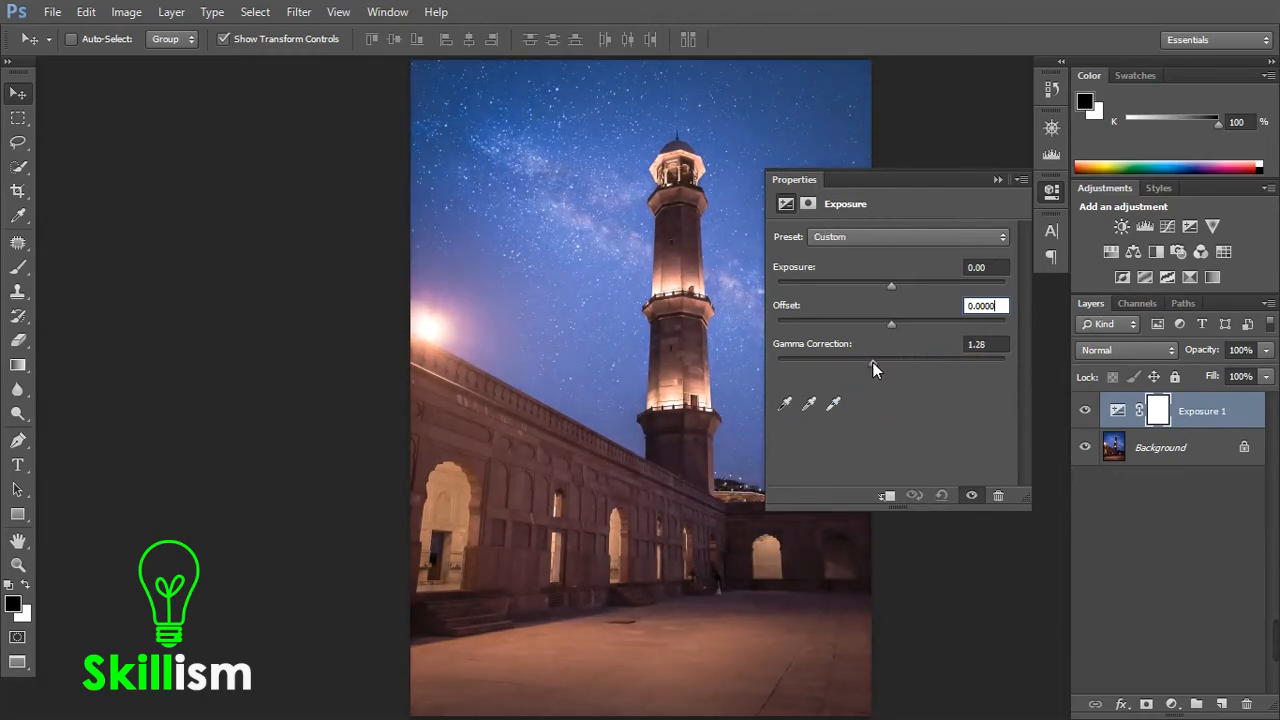
left_click(996, 180)
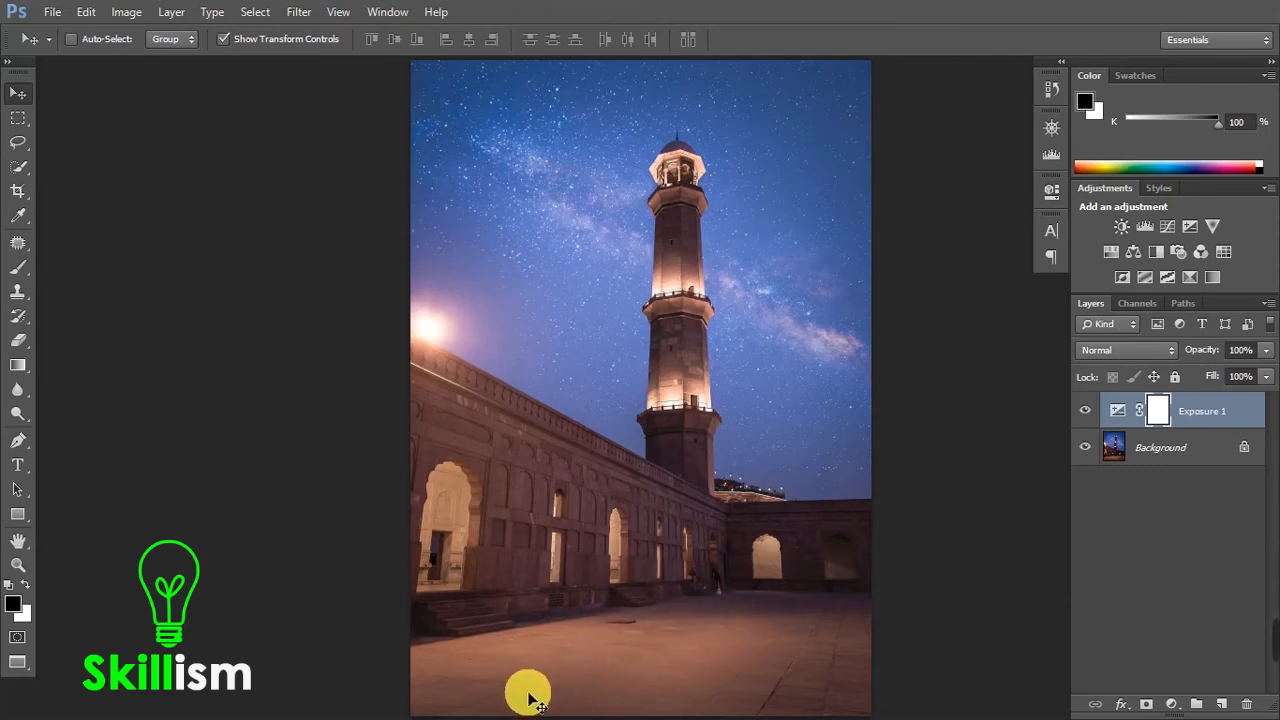
left_click(1085, 410)
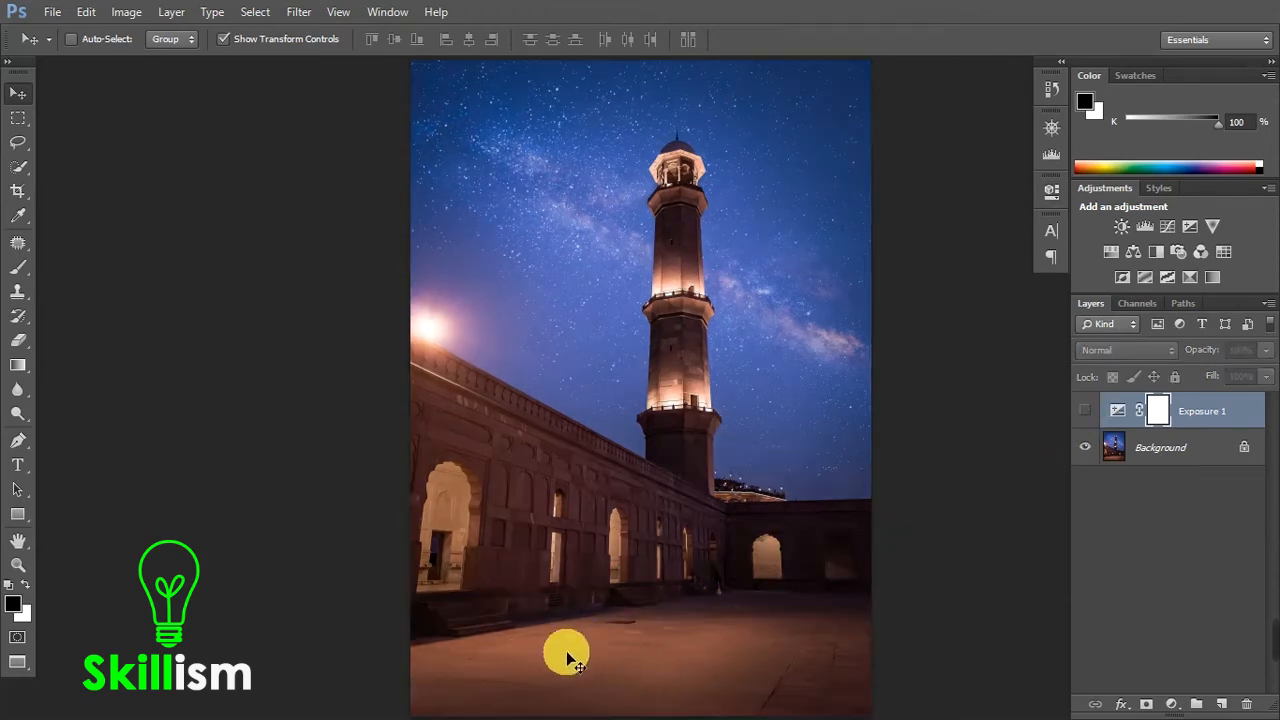
left_click(1085, 410)
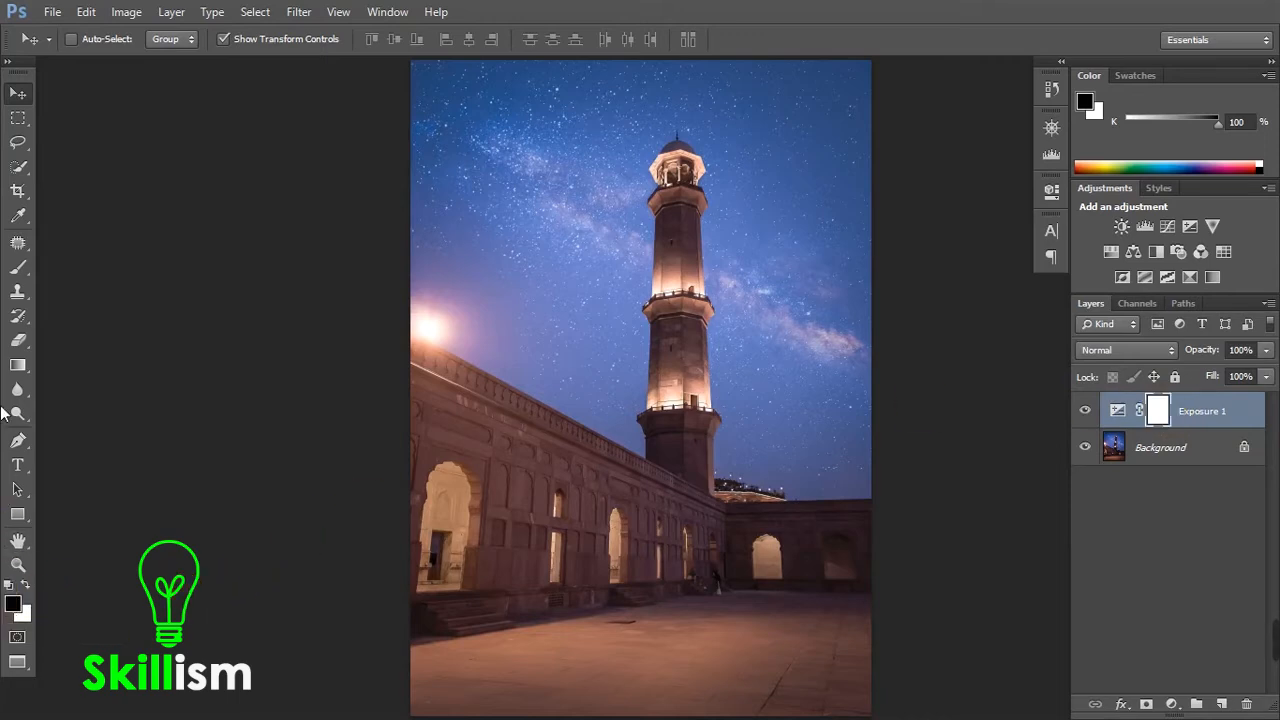
Paint black with the Brush on the Exposure 1 mask over the courtyard floor and the top of the minaret.
left_click(18, 267)
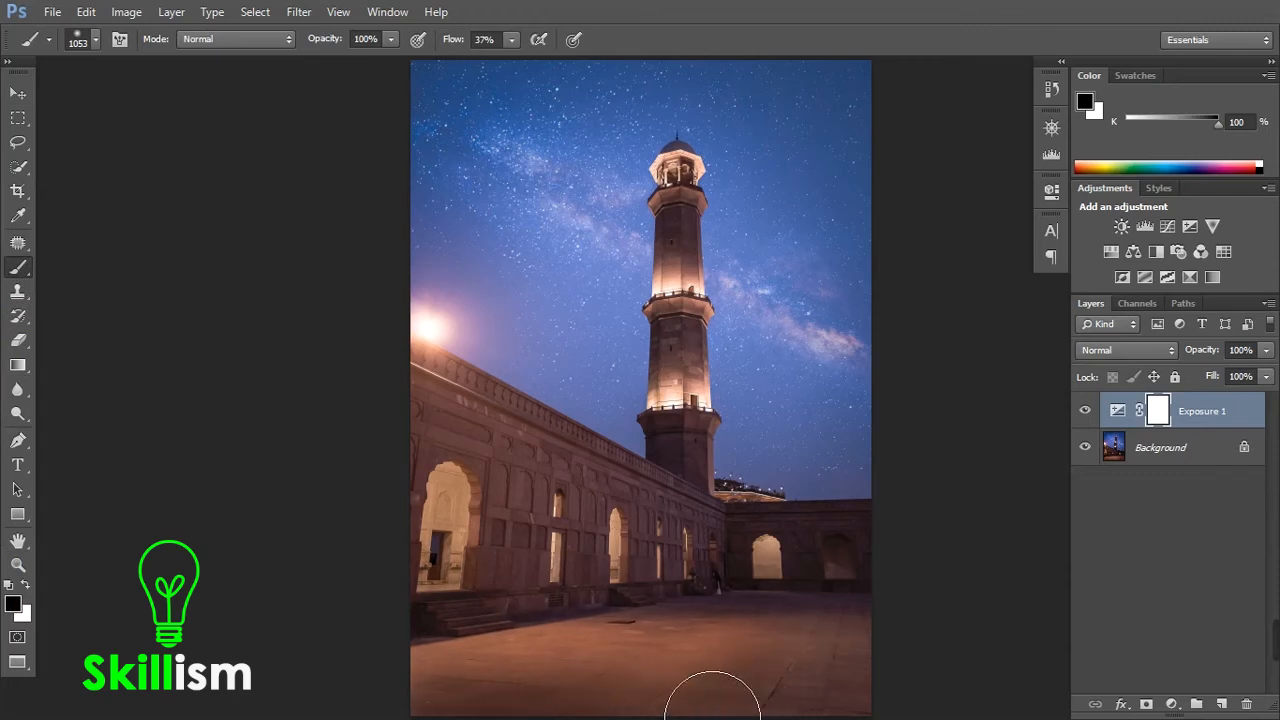
left_click_drag(541, 719, 748, 699)
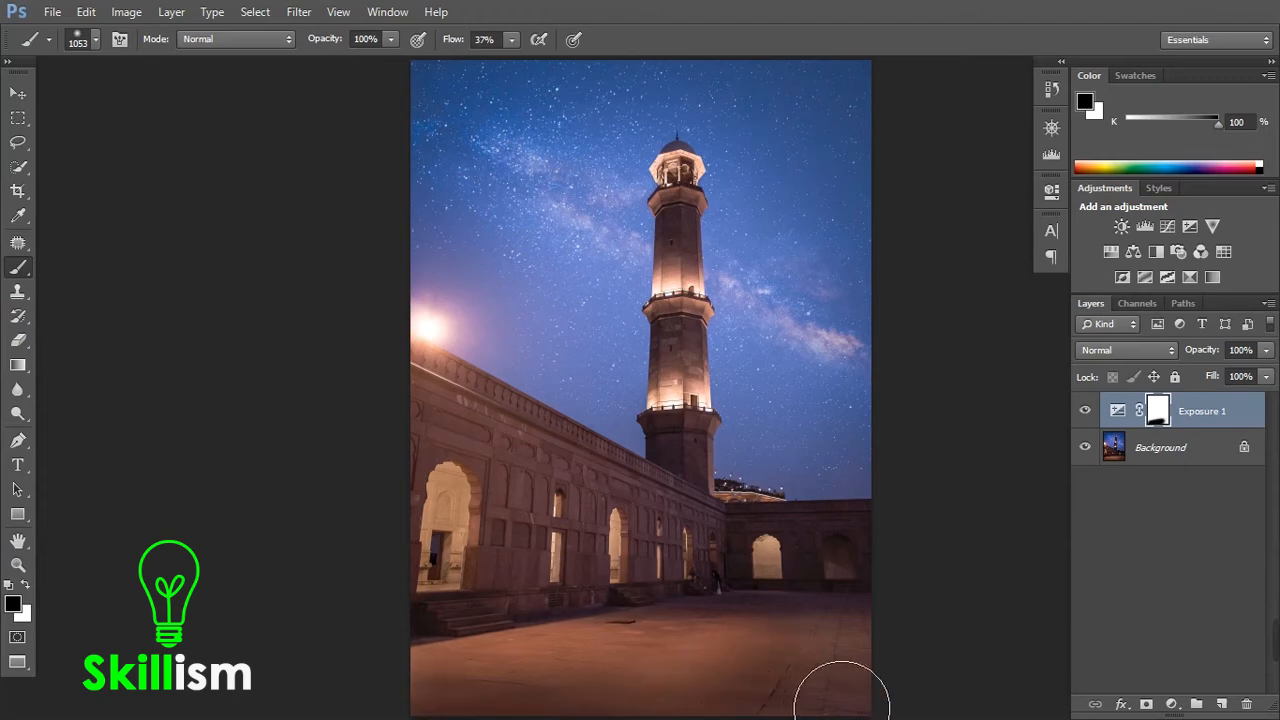
mouse_move(841, 709)
left_mouse_down()
mouse_move(846, 694)
mouse_move(744, 711)
left_mouse_up()
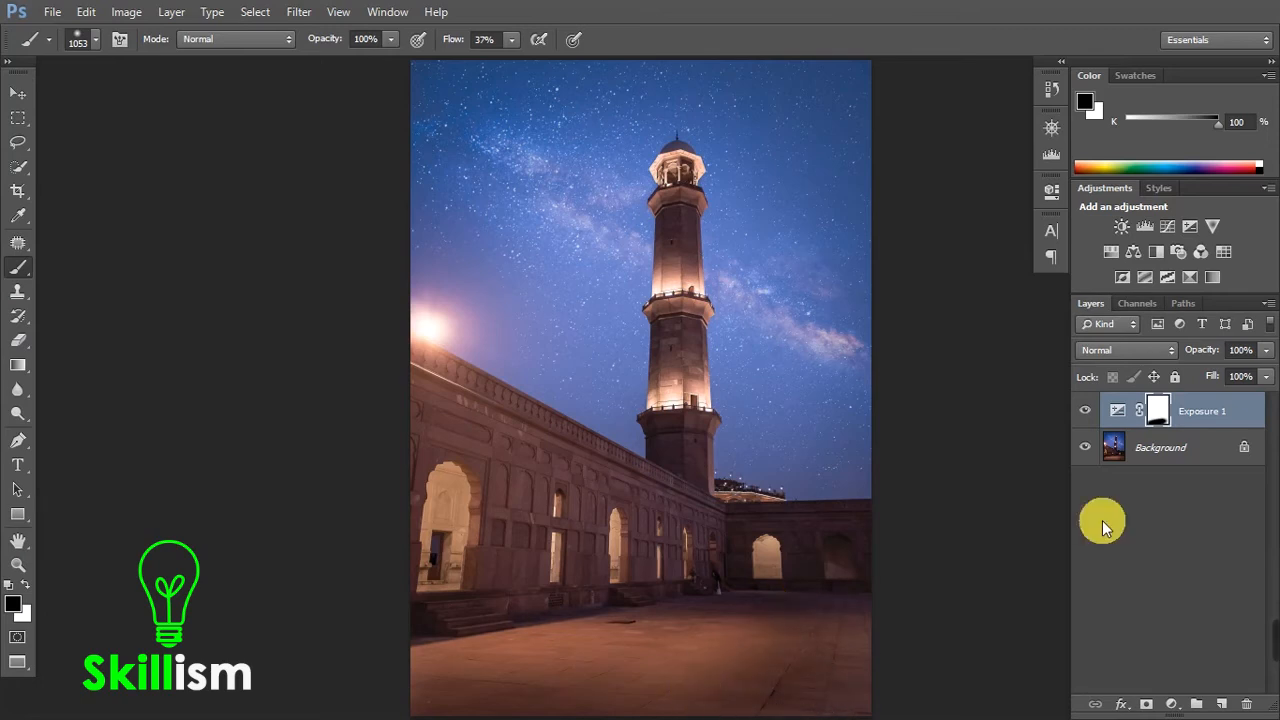
left_click(715, 182)
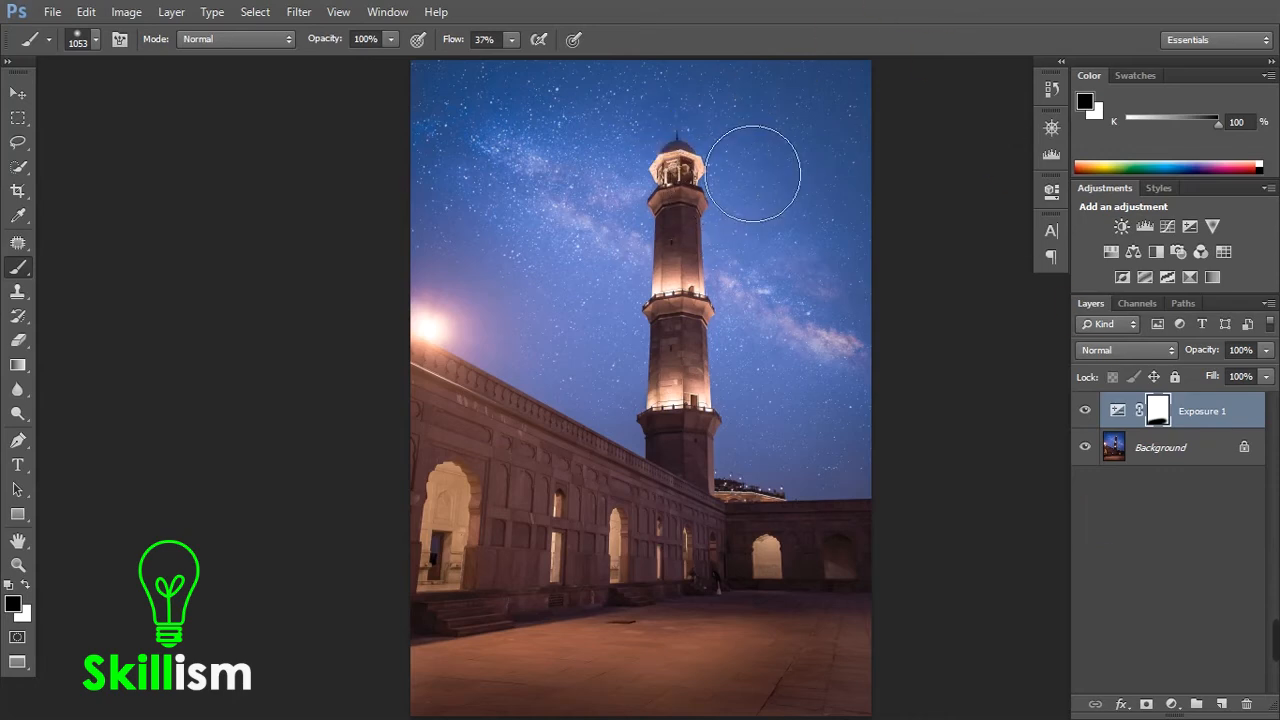
mouse_move(733, 185)
left_mouse_down()
mouse_move(681, 195)
mouse_move(690, 205)
left_mouse_up()
mouse_move(585, 497)
left_mouse_down()
mouse_move(831, 606)
mouse_move(826, 631)
mouse_move(709, 703)
mouse_move(626, 706)
left_mouse_up()
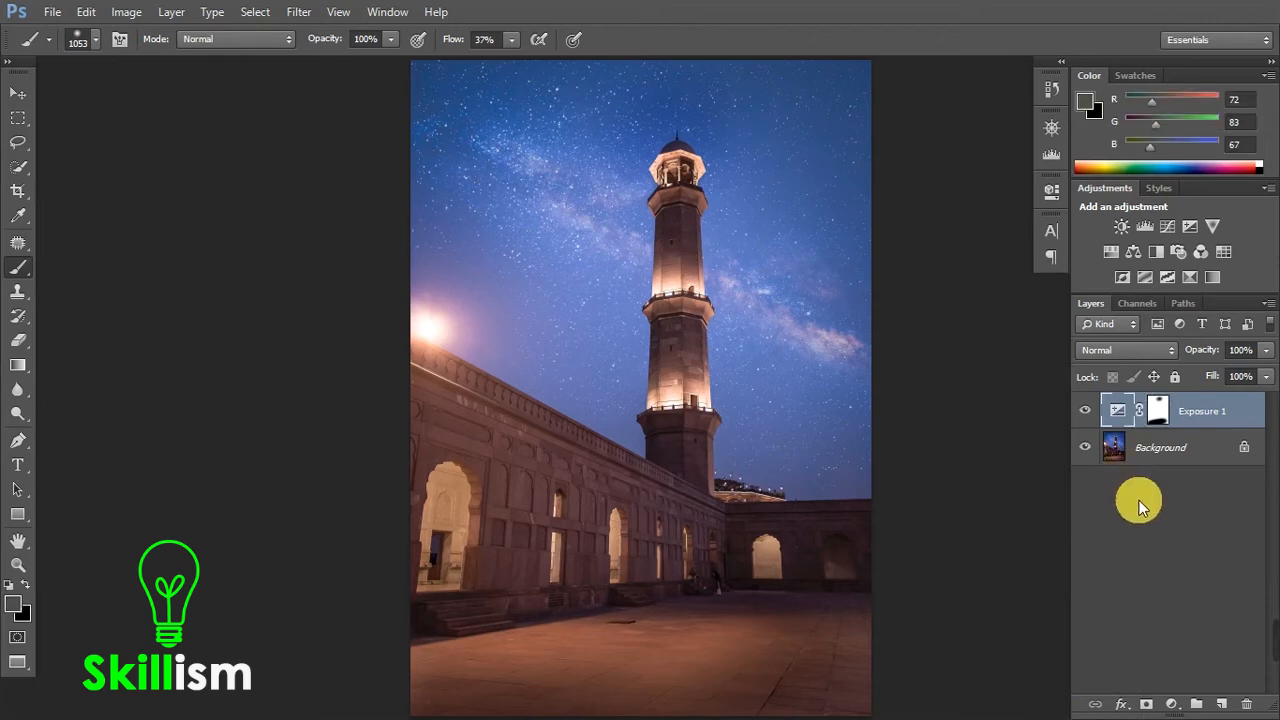
Try a green Solid Color fill layer above the exposure layer and delete it.
left_click(1172, 704)
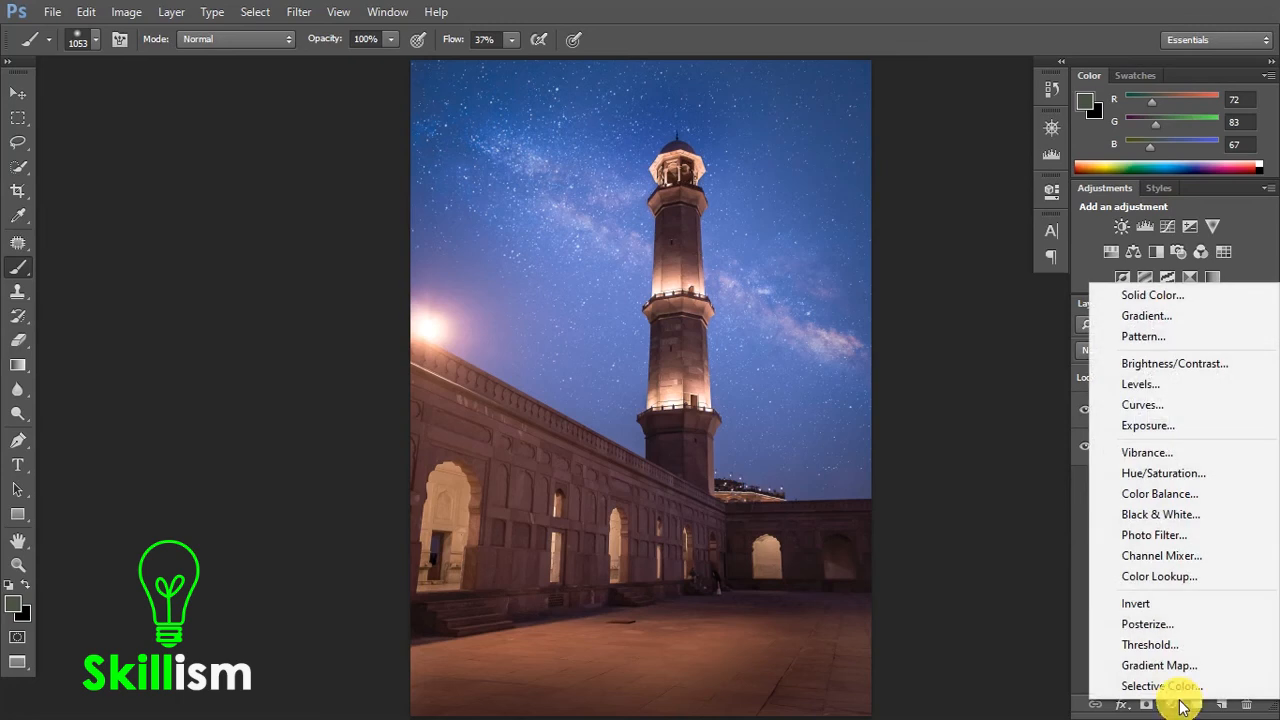
left_click(1146, 295)
left_click_drag(992, 337, 997, 322)
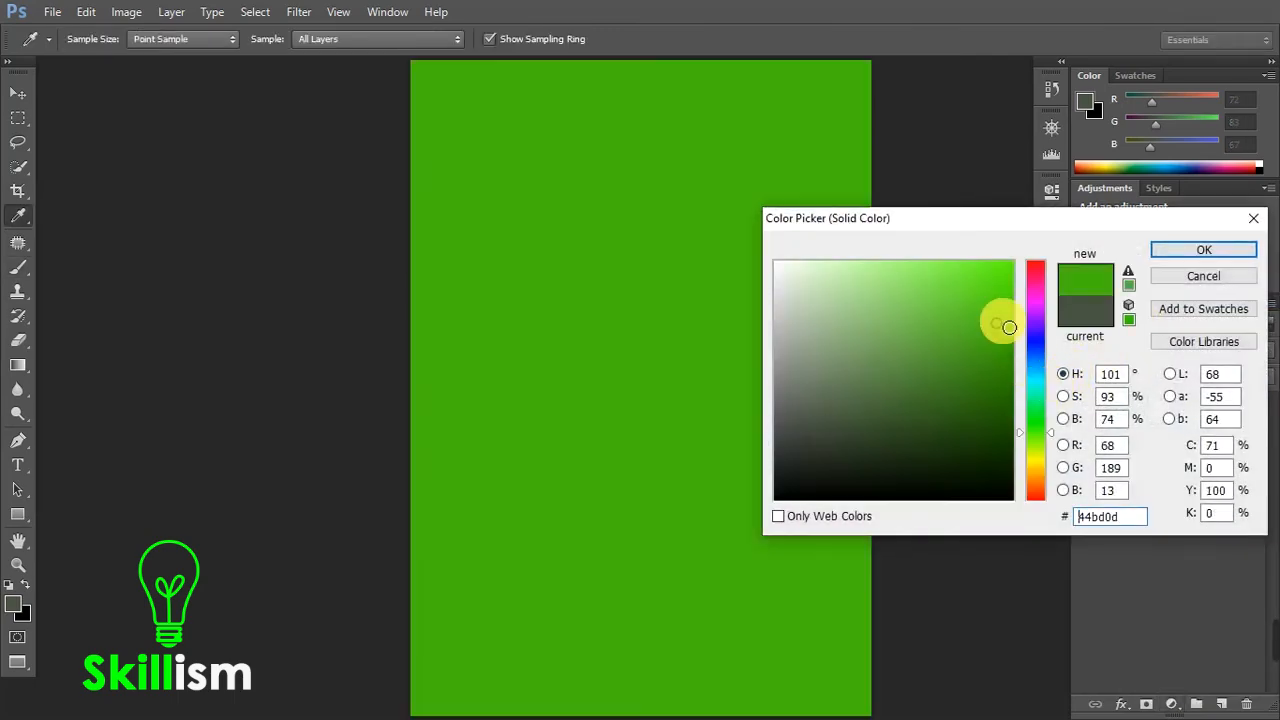
left_click(1198, 251)
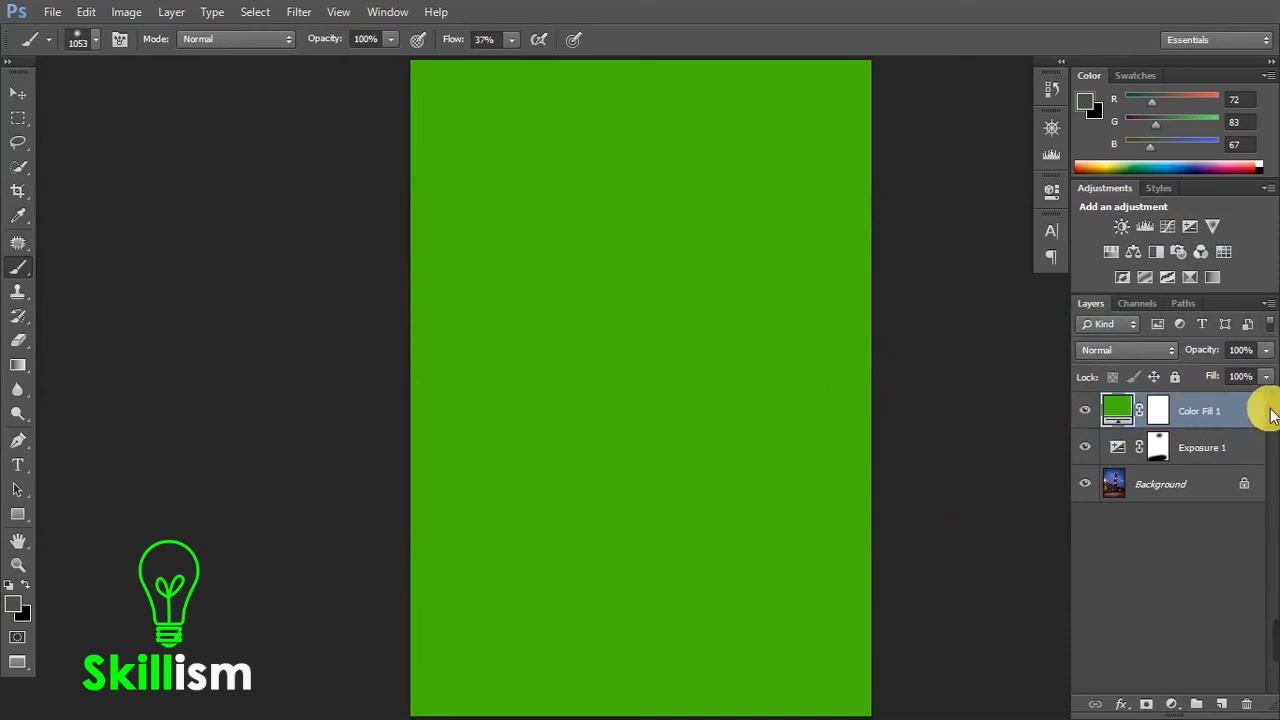
left_click(1247, 704)
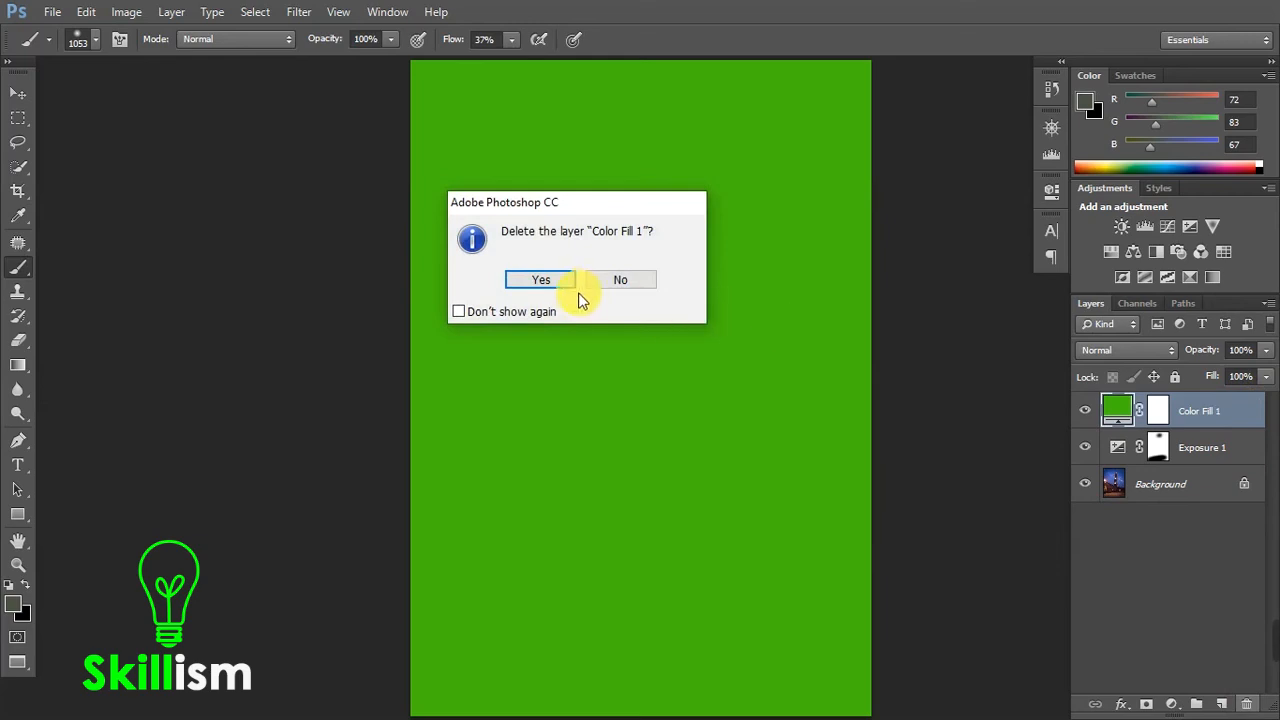
left_click(571, 285)
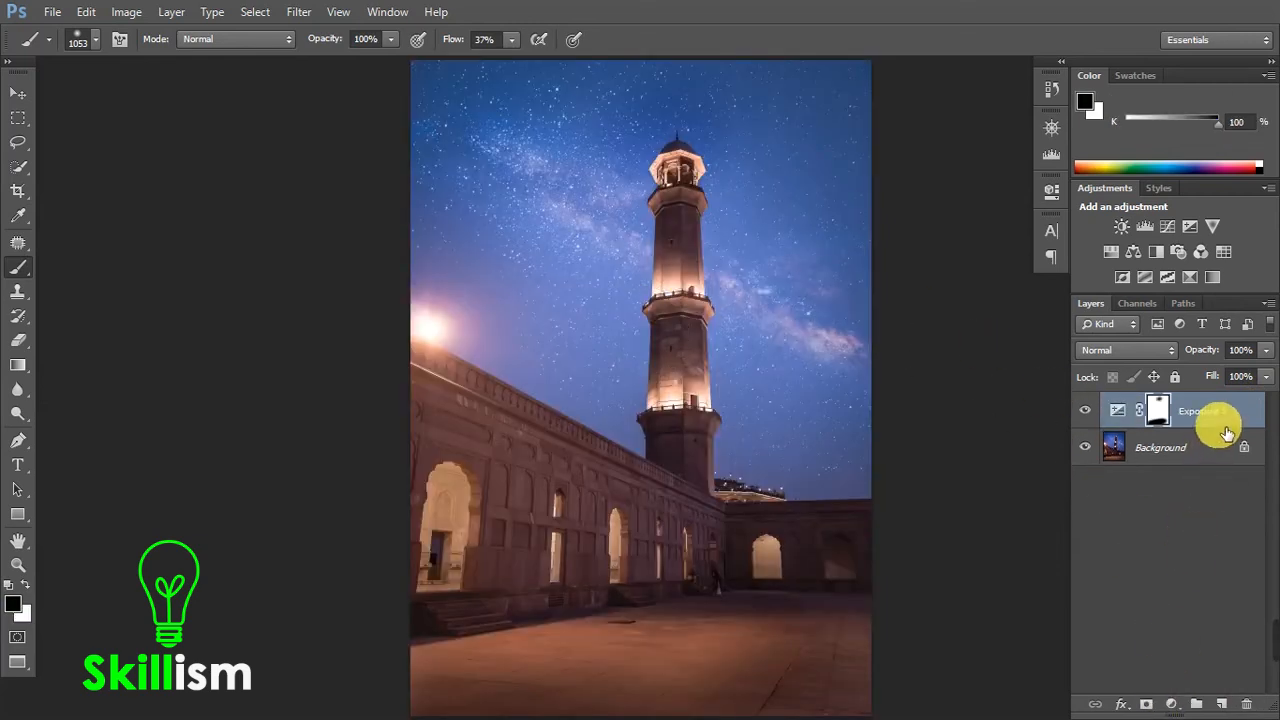
Start a Gradient fill layer and preview several gradient presets, from red-green to blue-yellow-blue.
left_click(1172, 704)
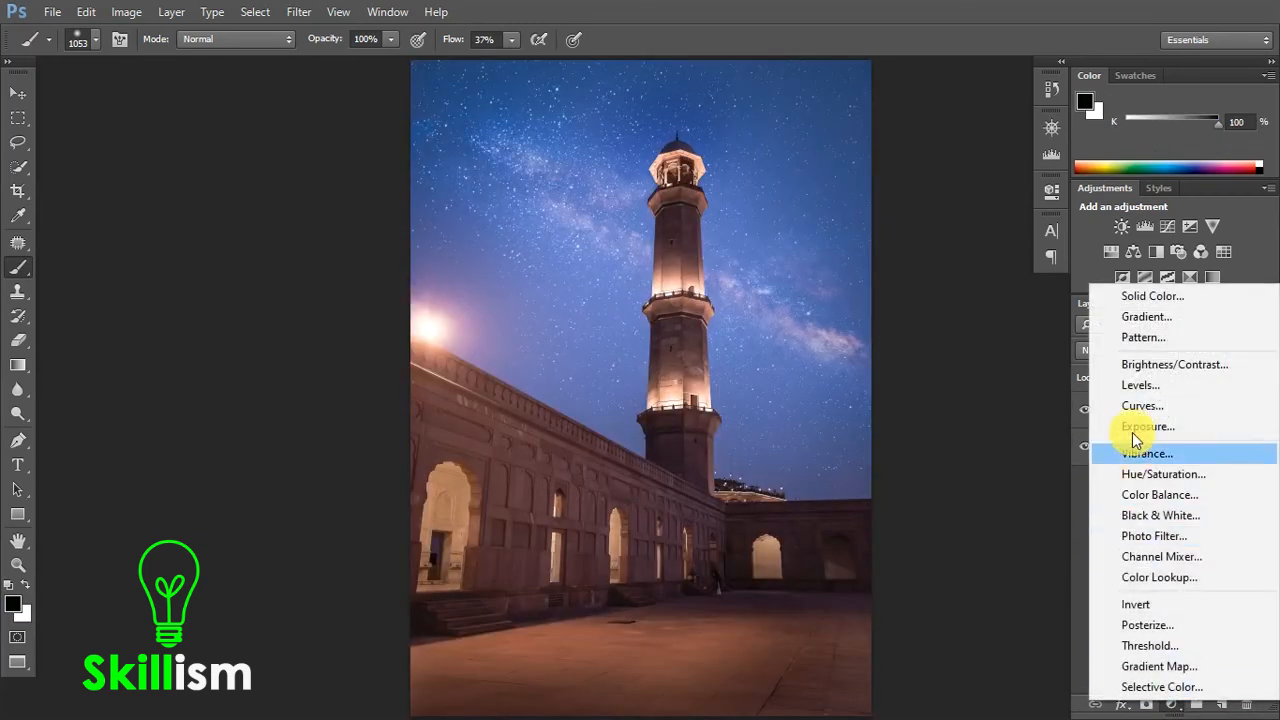
left_click(1146, 316)
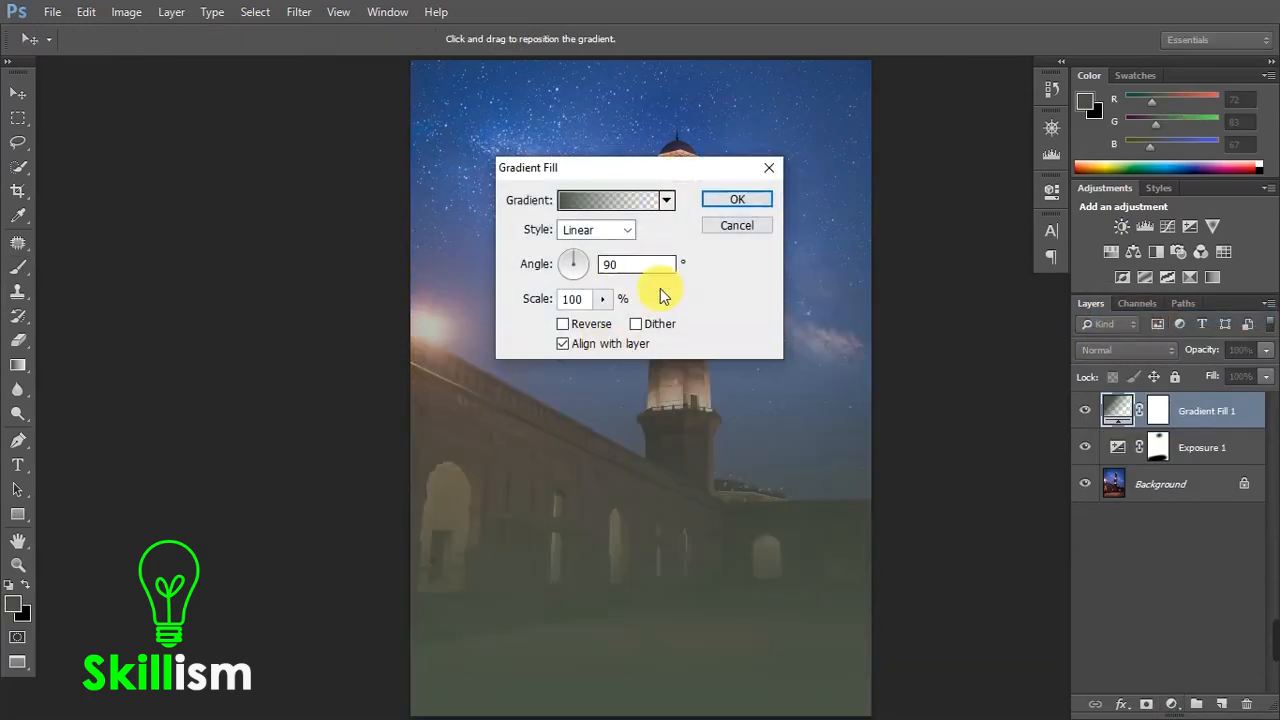
left_click(668, 204)
left_click(613, 240)
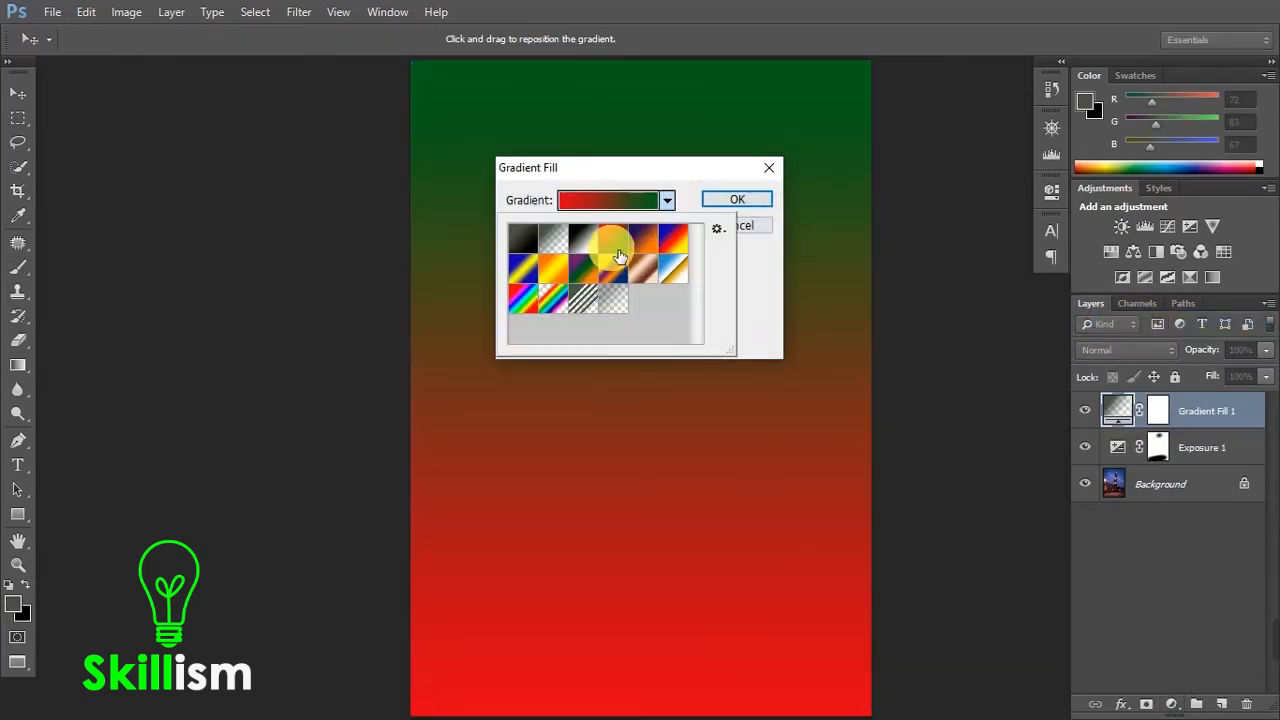
left_click(613, 281)
left_click(583, 276)
left_click(553, 272)
left_click(523, 272)
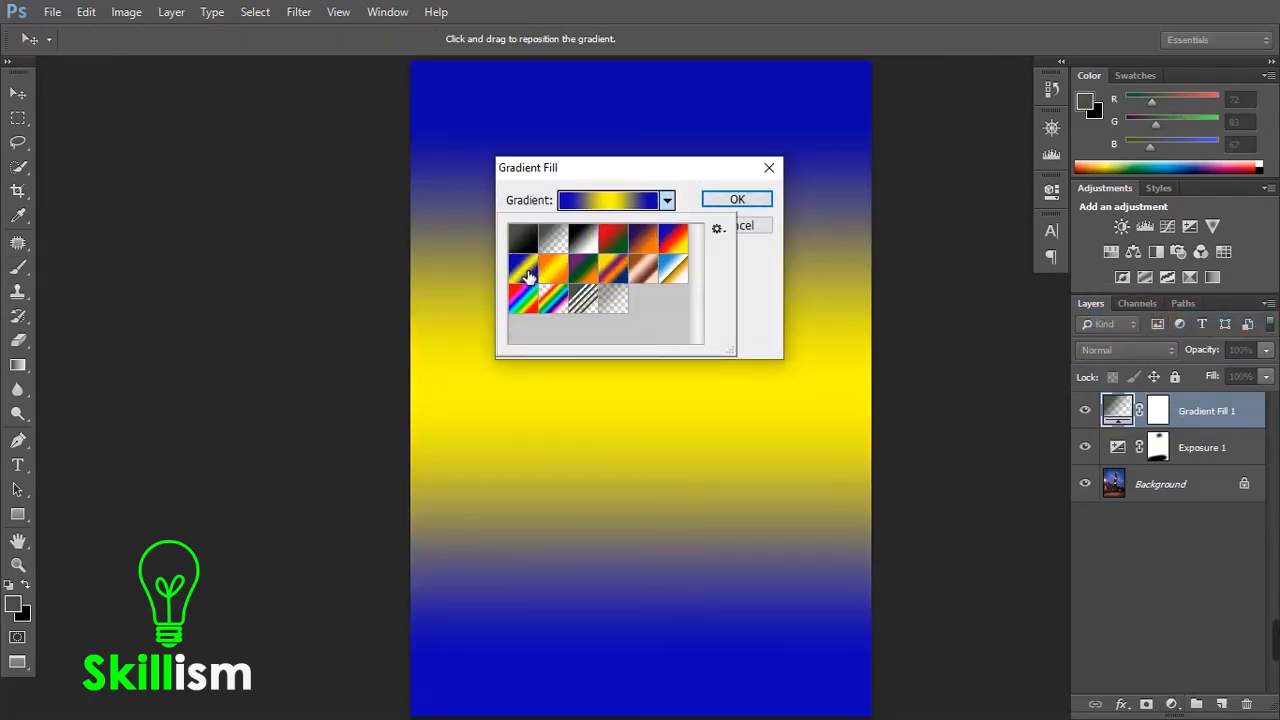
Preview more presets, including Violet, Orange and Foreground to Background, and cancel the gradient fill.
left_click(537, 297)
left_click(675, 272)
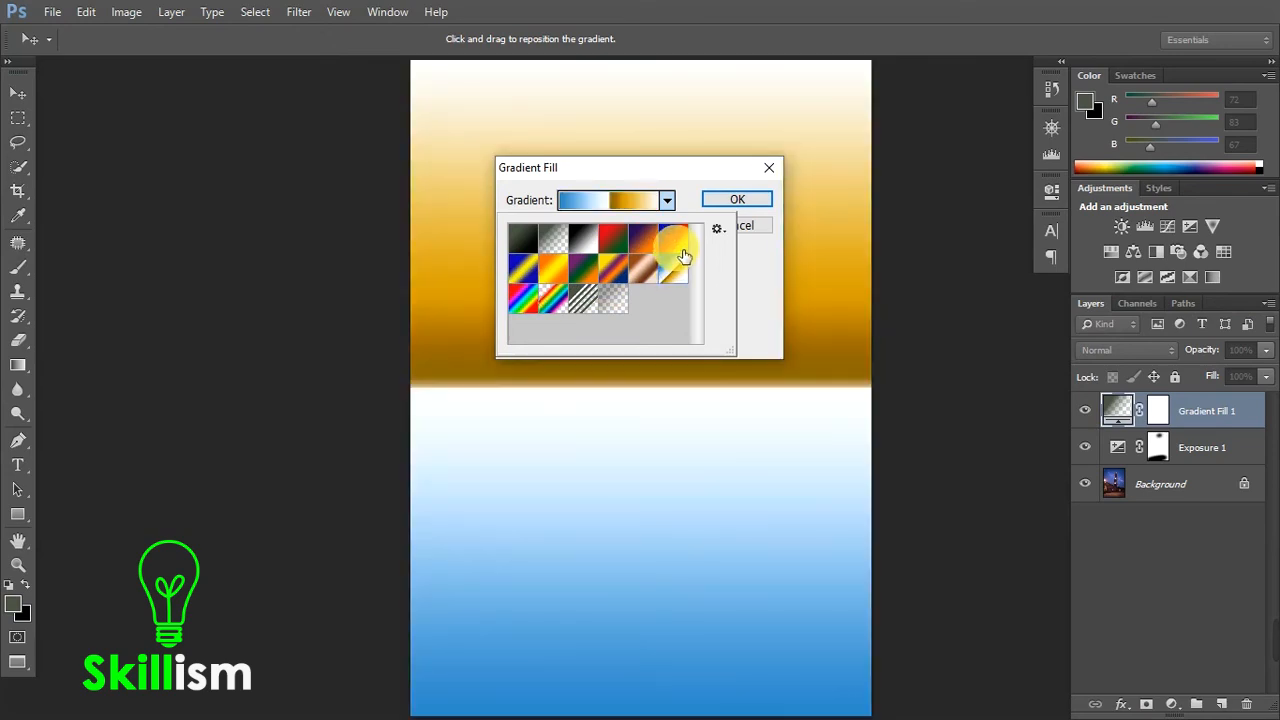
left_click(672, 244)
left_click(652, 246)
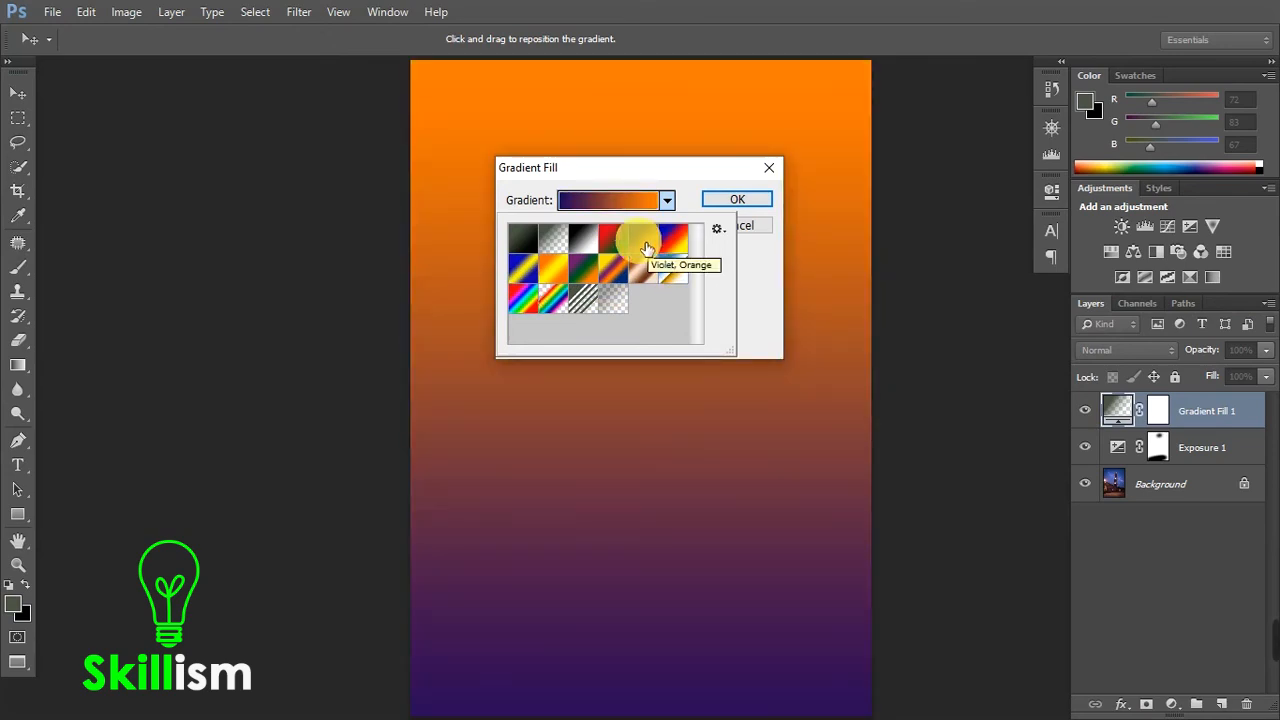
left_click(540, 250)
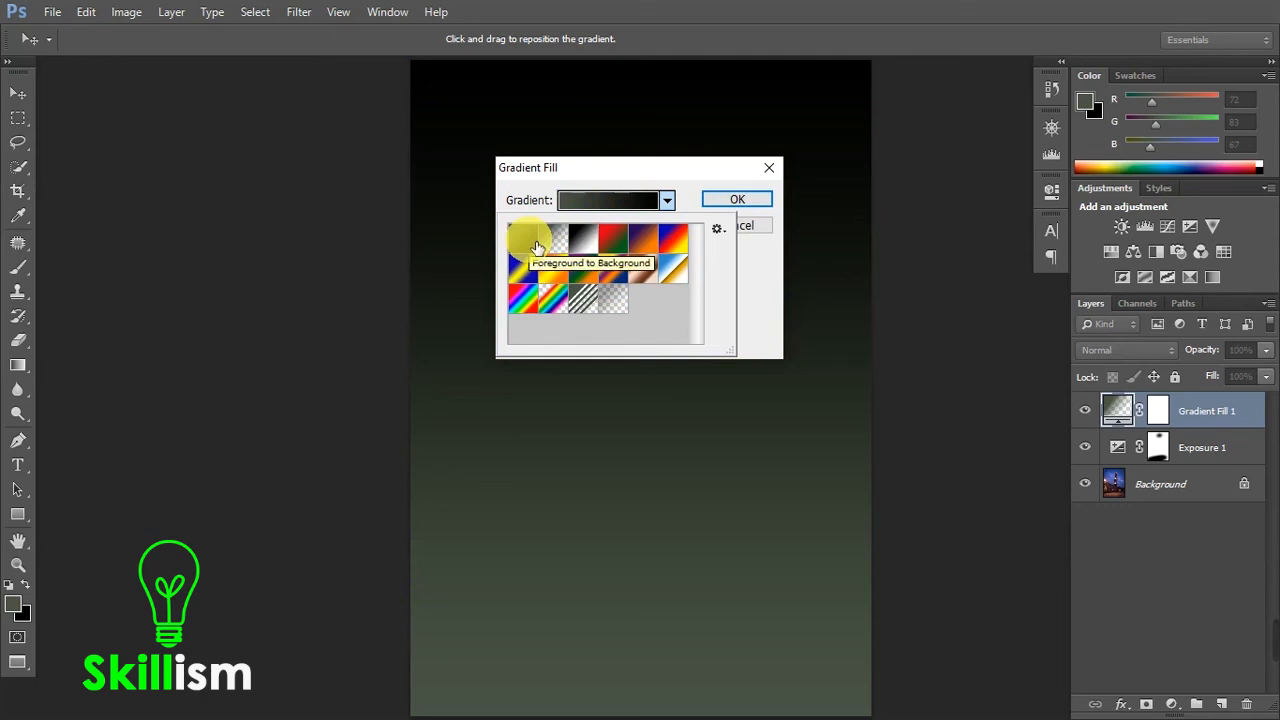
left_click(751, 226)
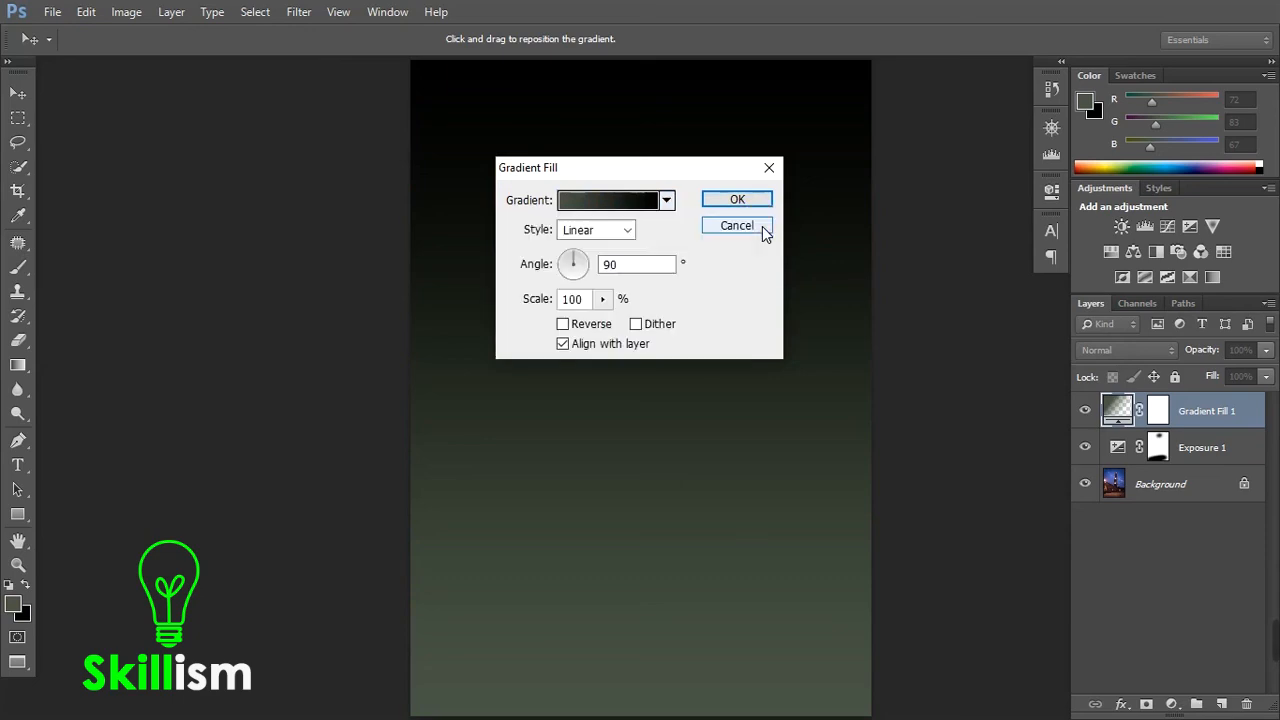
left_click(760, 229)
key("d")
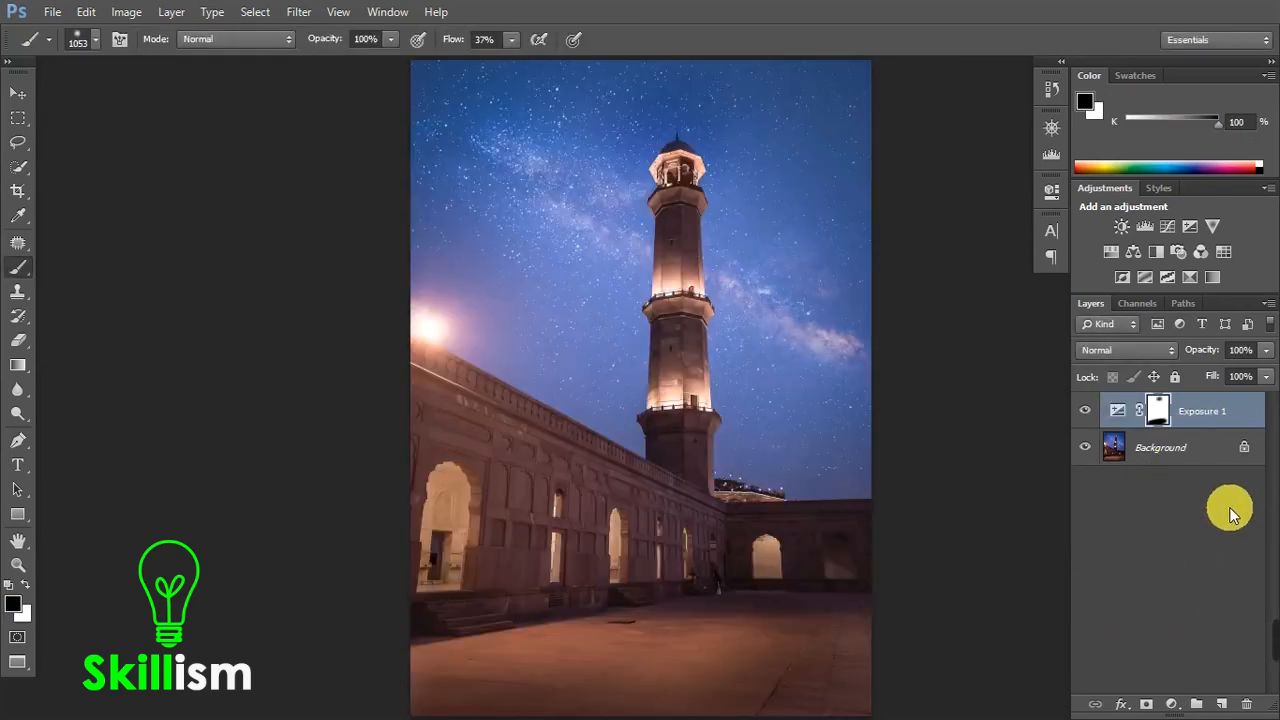
Start a Pattern fill layer and append the Nature Patterns set to the available patterns.
left_click(1178, 703)
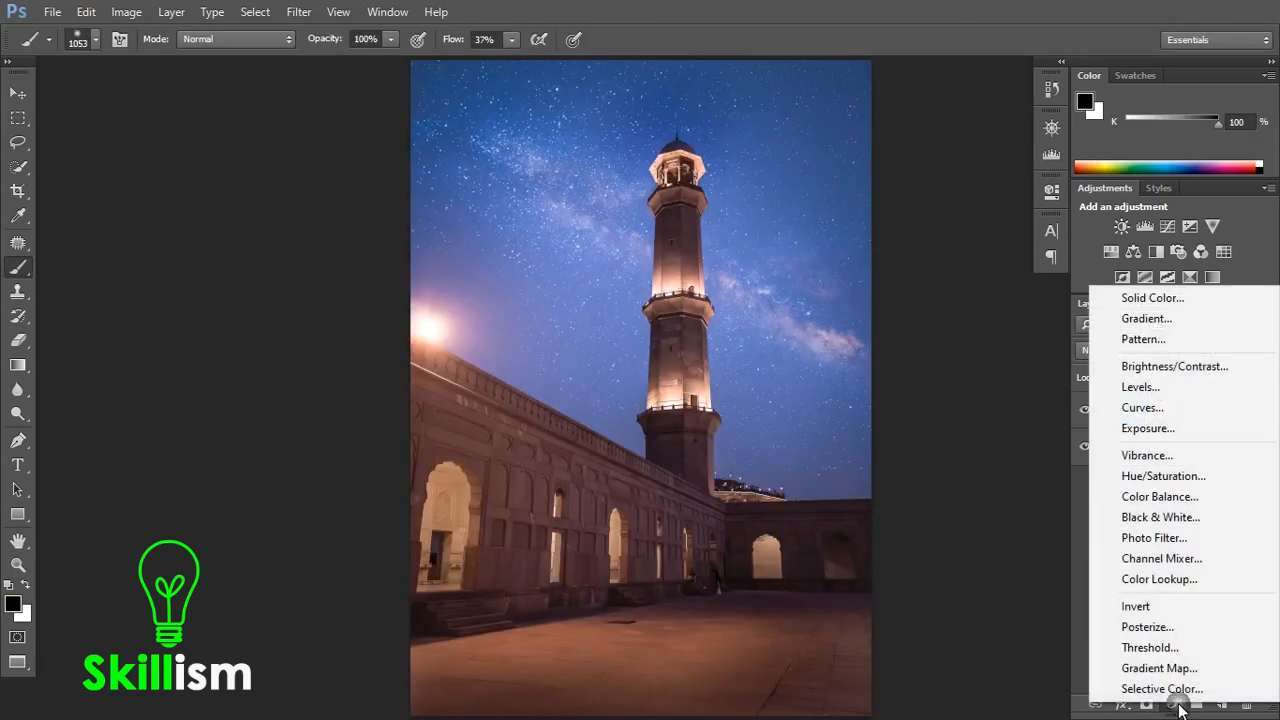
left_click(1175, 339)
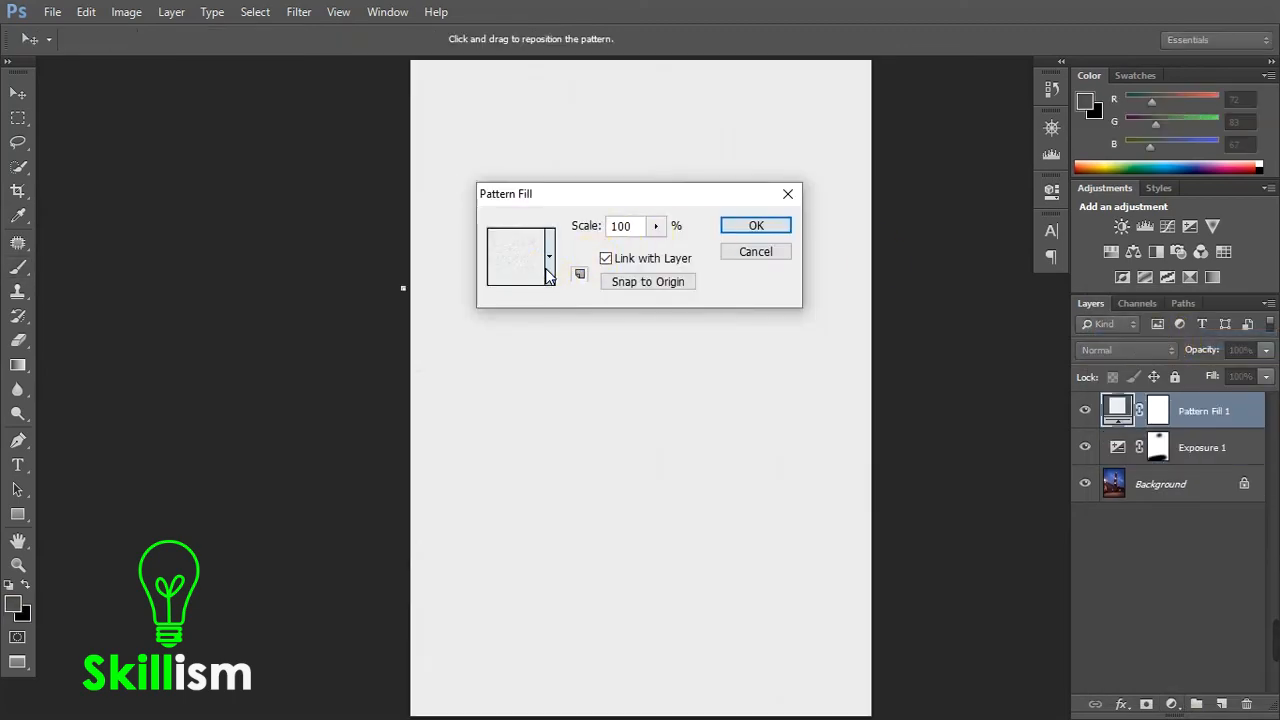
left_click(533, 283)
left_click(622, 304)
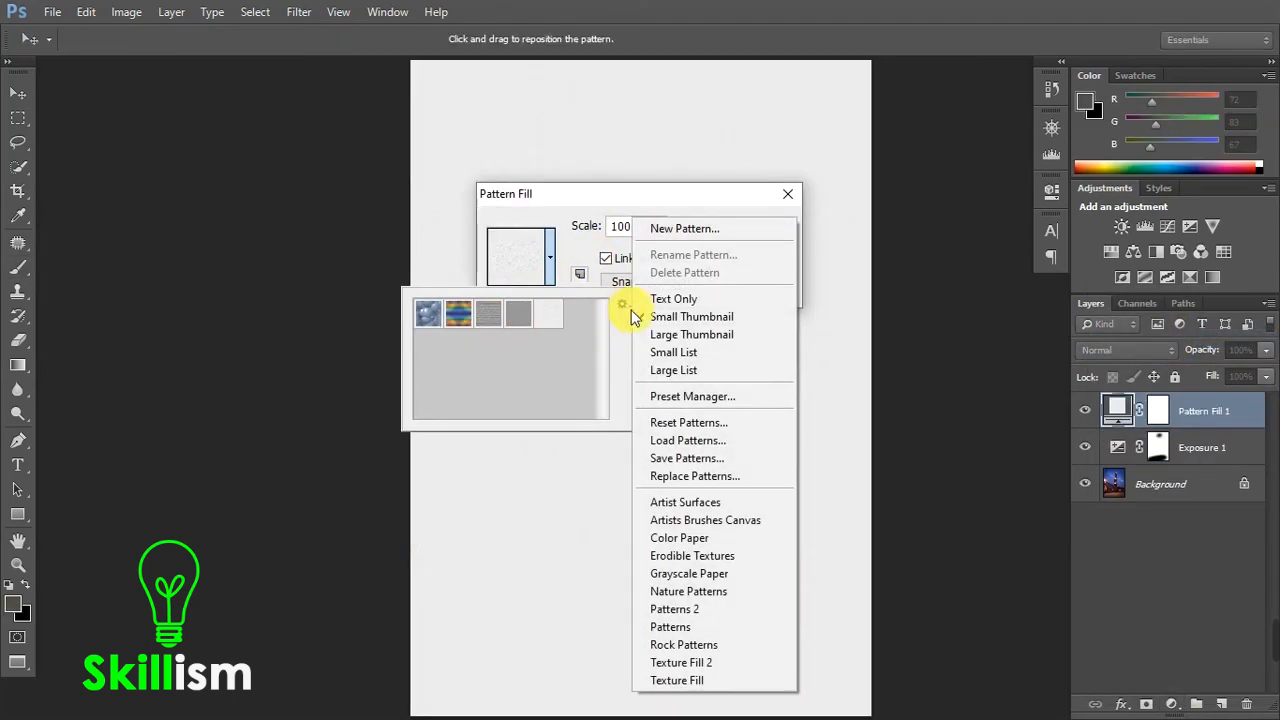
left_click(680, 591)
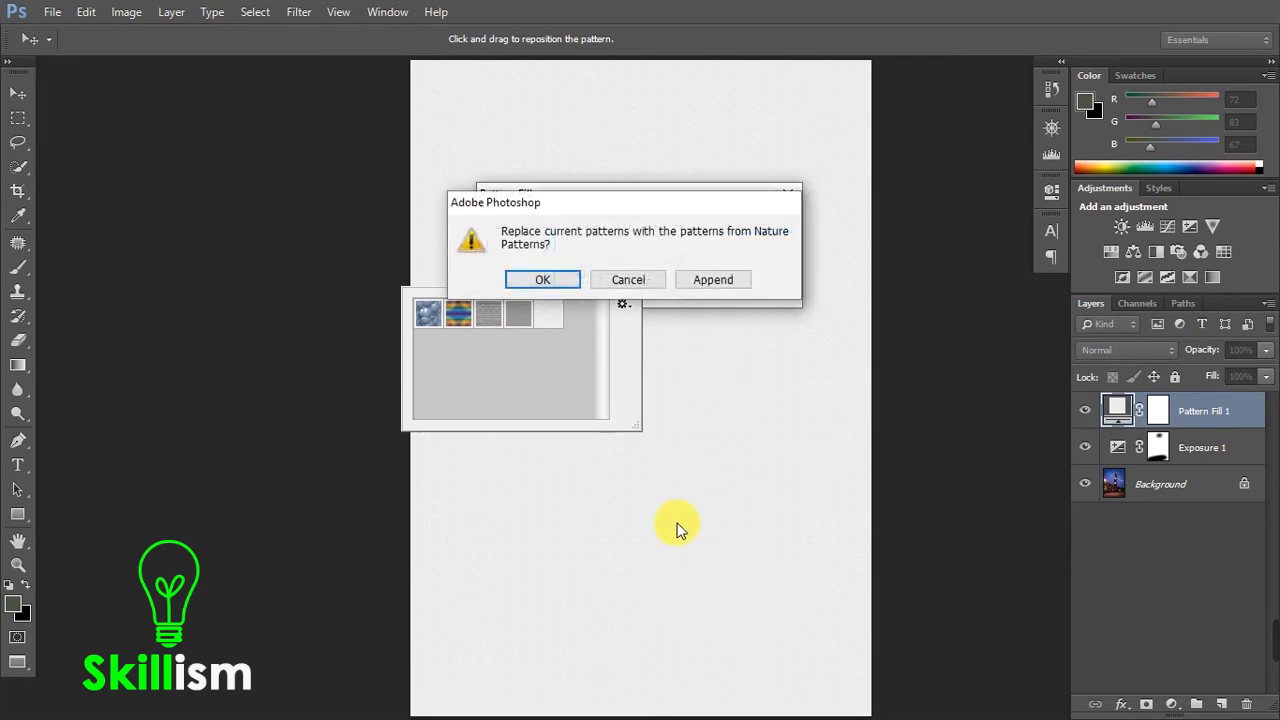
left_click(739, 290)
Preview several grass, flower and leaf patterns at 100% scale and cancel the pattern fill.
left_click(550, 345)
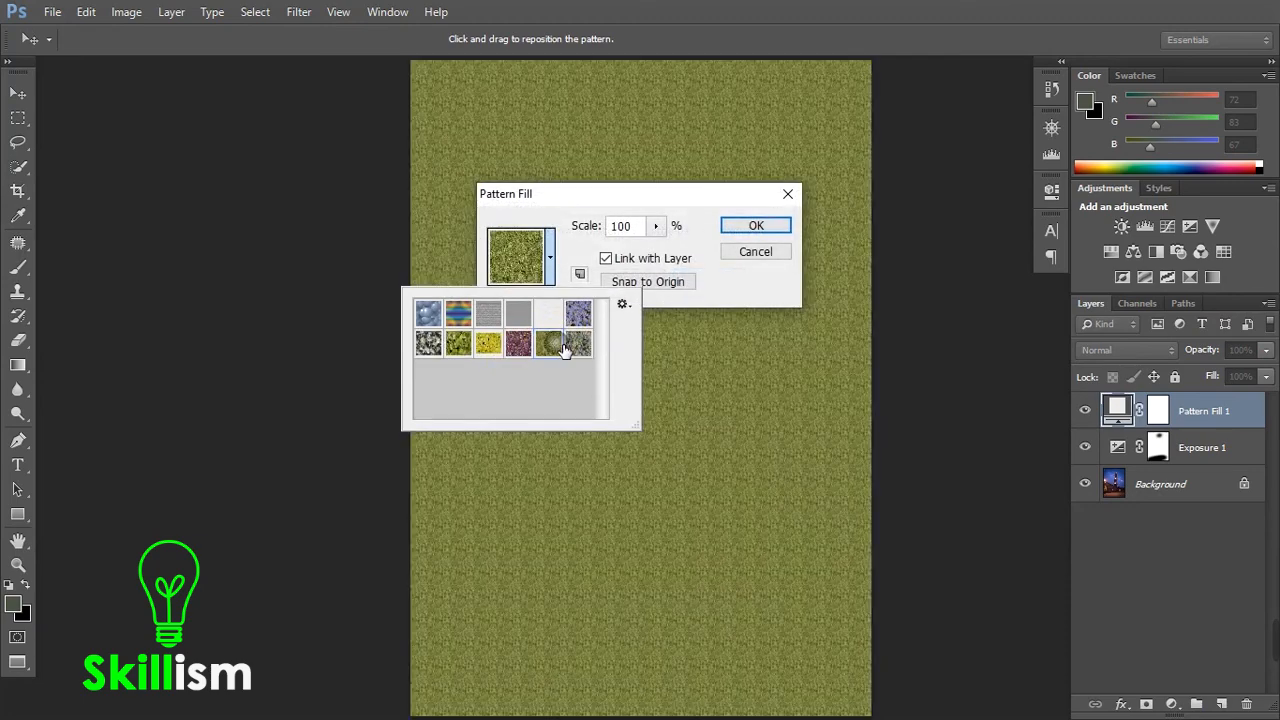
left_click(580, 345)
left_click(579, 315)
left_click(489, 346)
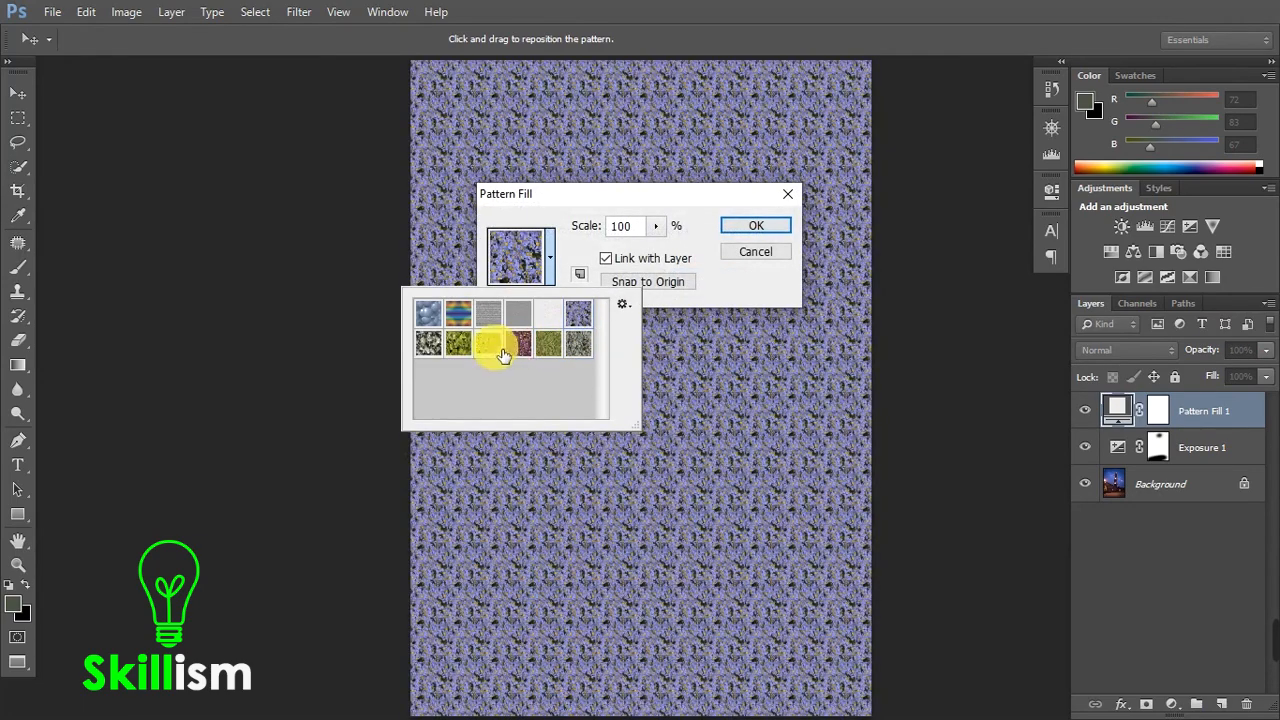
left_click(458, 344)
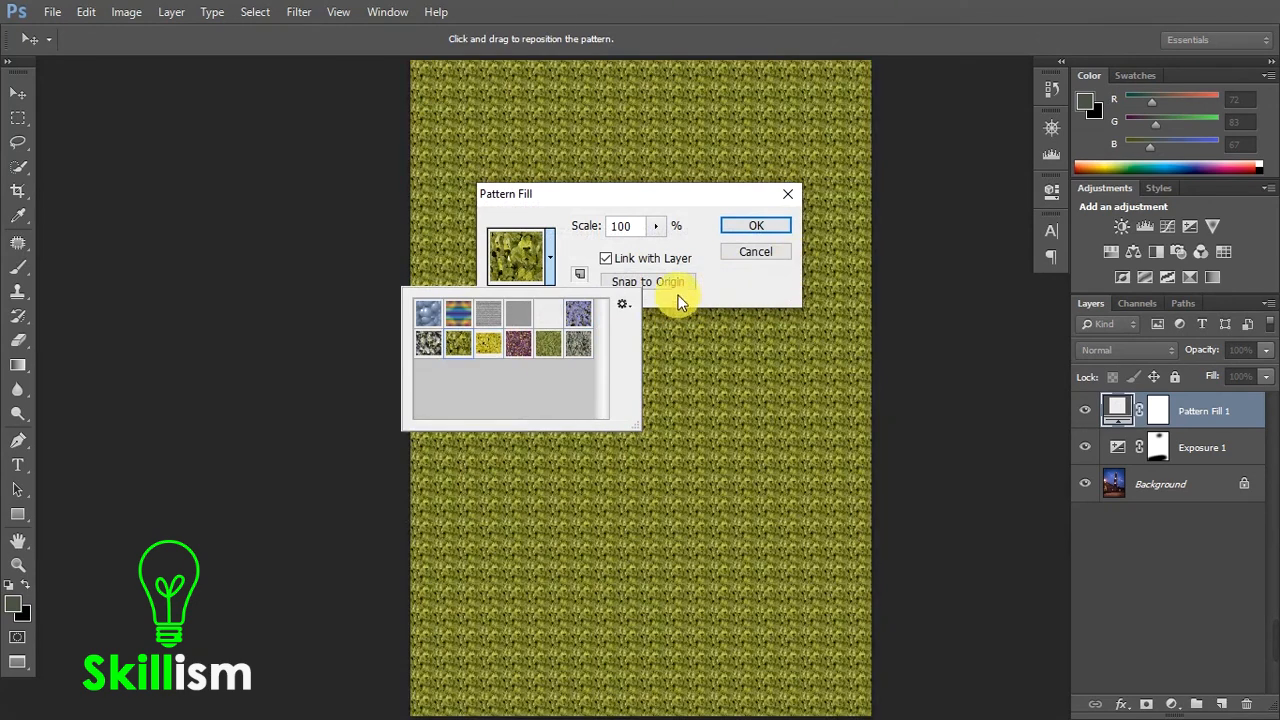
left_click(762, 253)
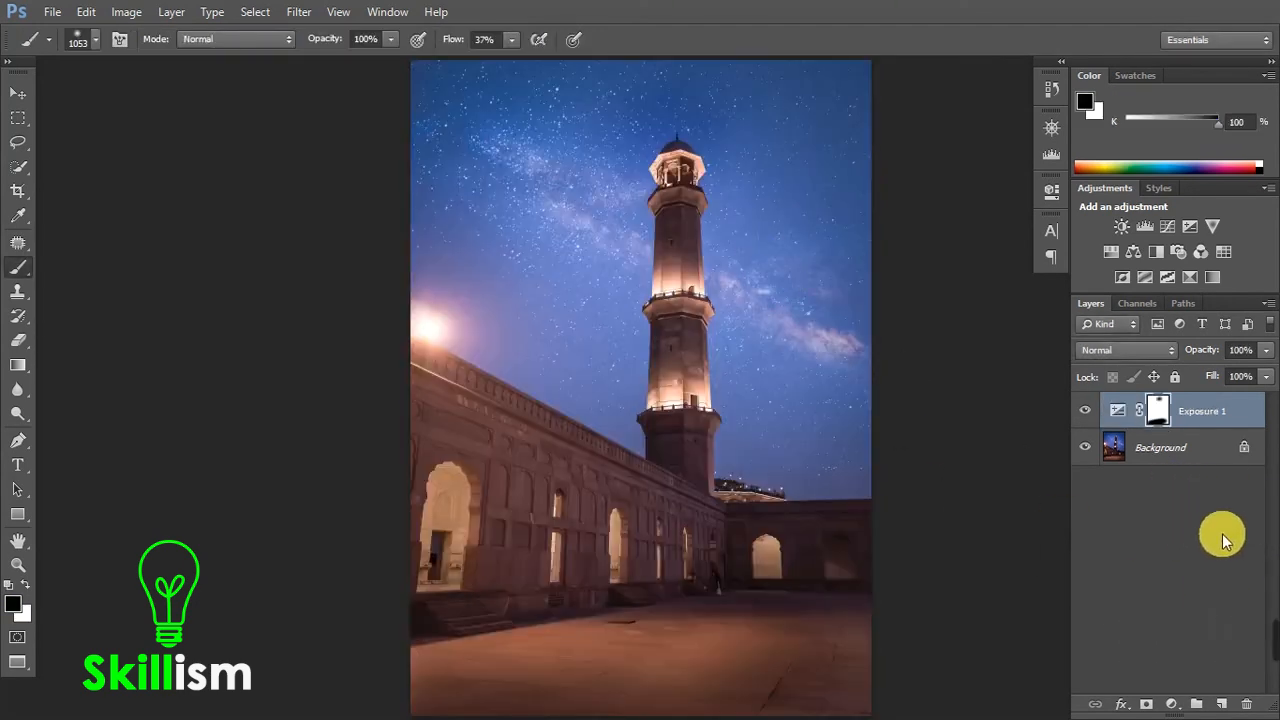